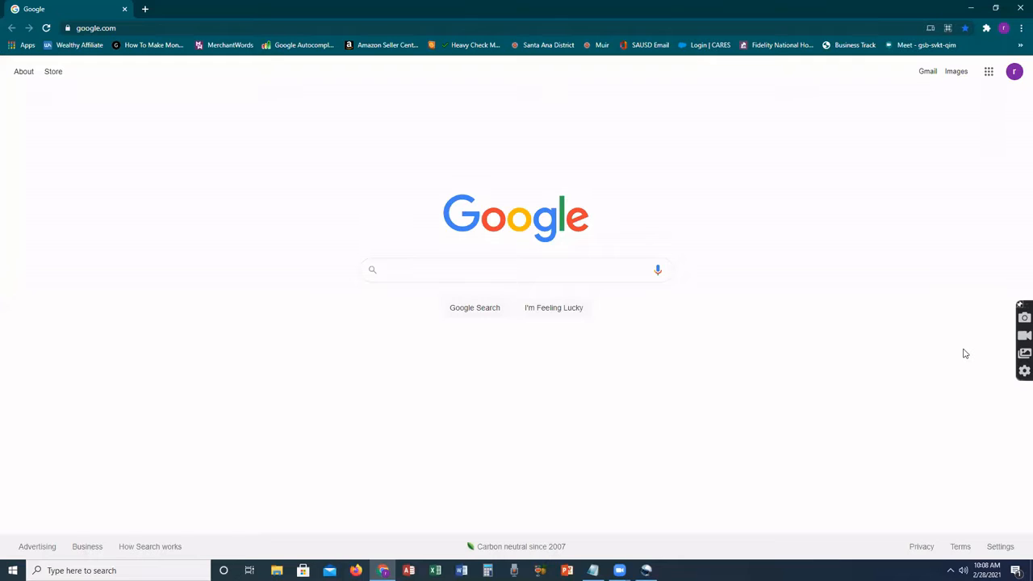
Search Google for "openshot download" and open the official openshot.org download page.
click(519, 270)
text(open)
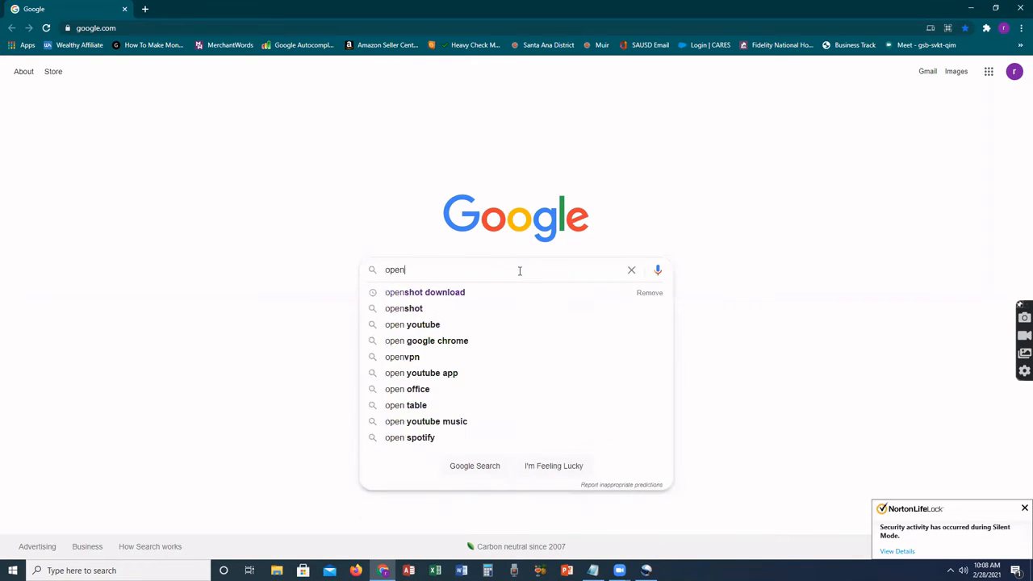
text(shot download)
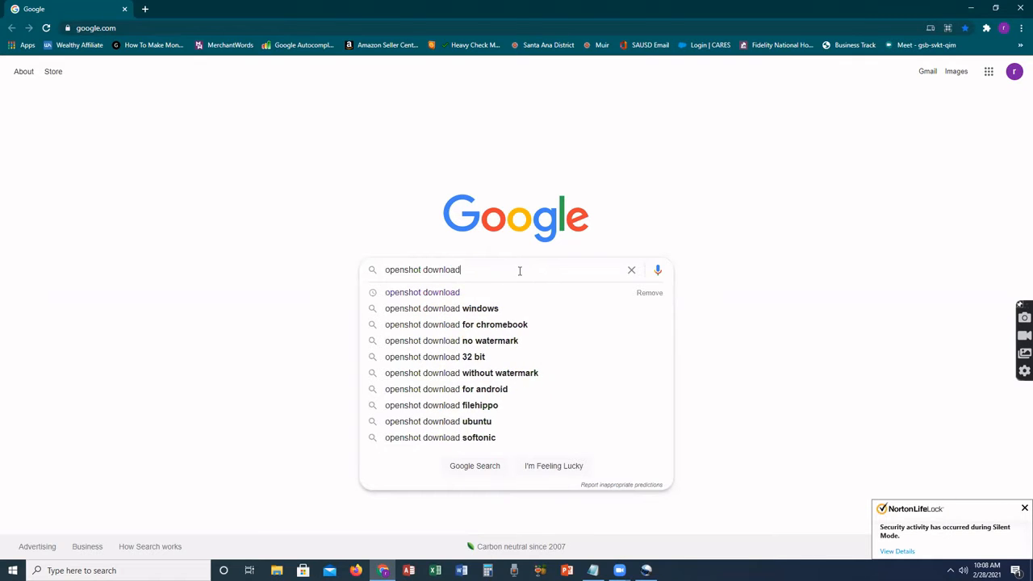
key(Return)
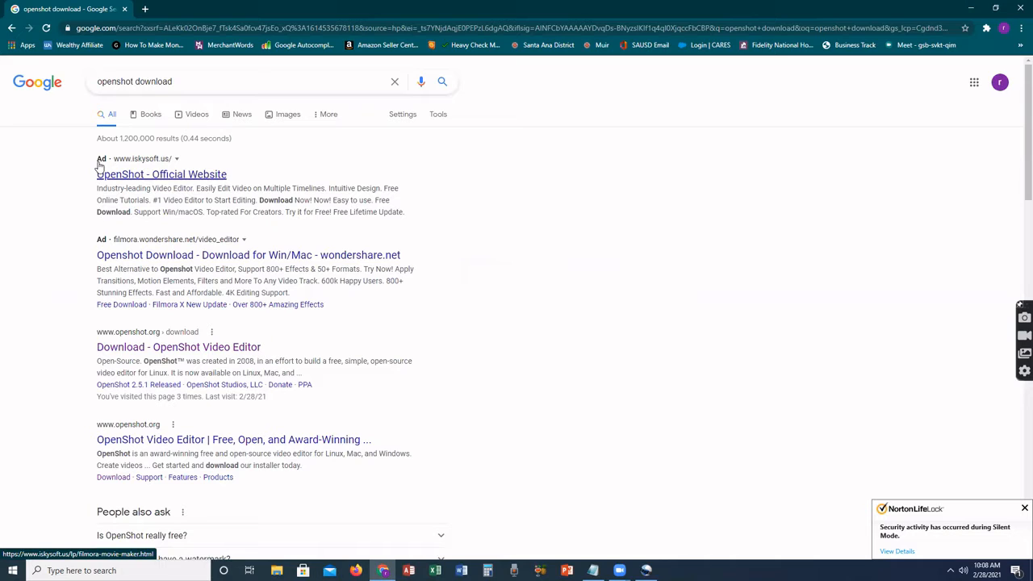
scroll(100, 165, down, 2)
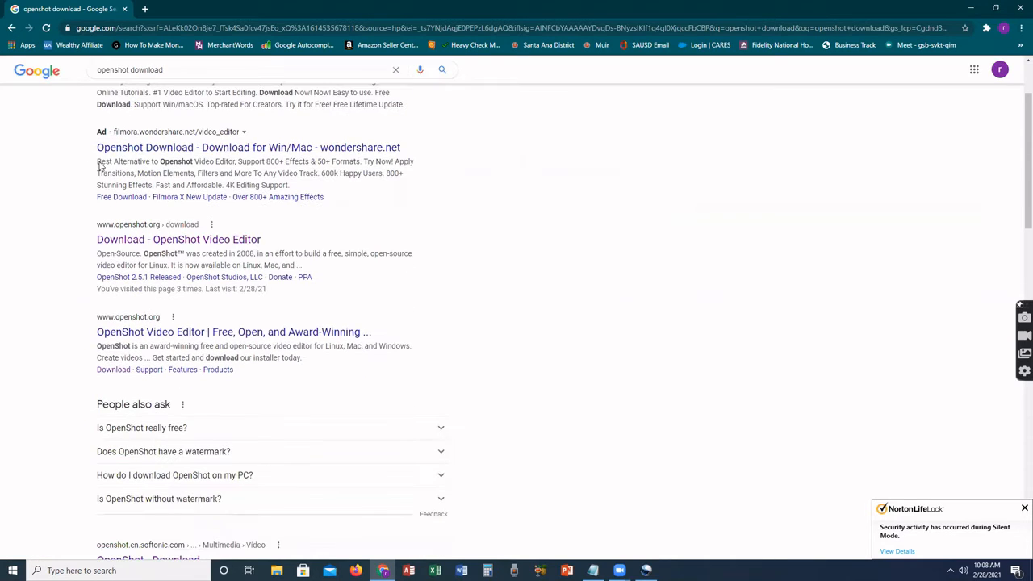
click(144, 239)
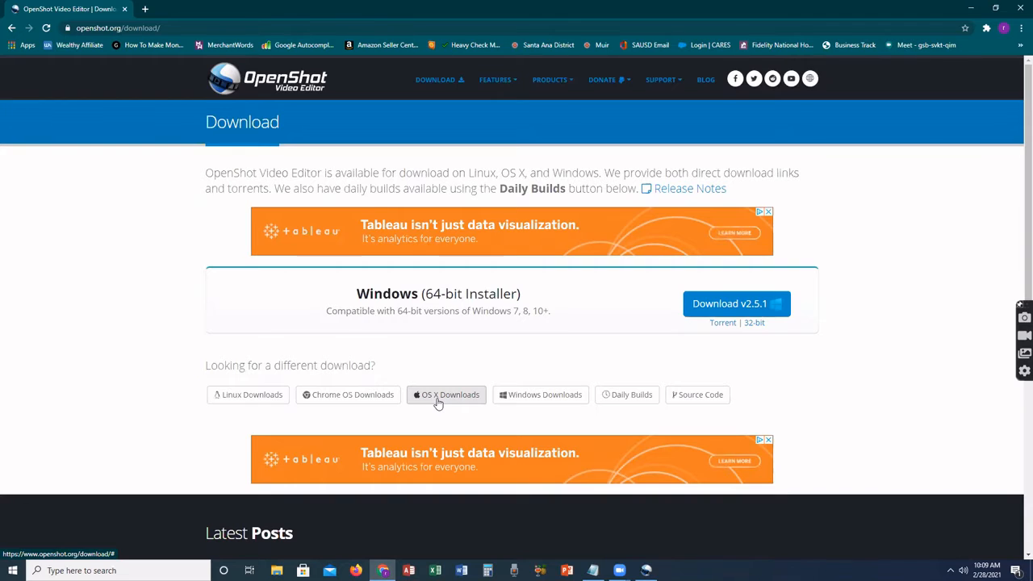
Close the download page, switch to OpenShot Video Editor and reposition its window on the desktop.
click(125, 10)
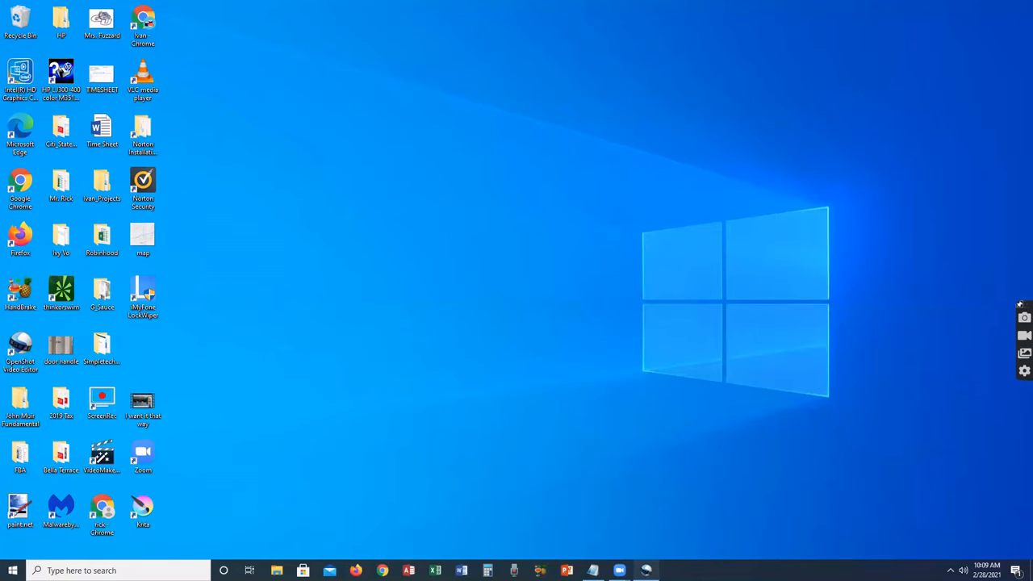
click(645, 570)
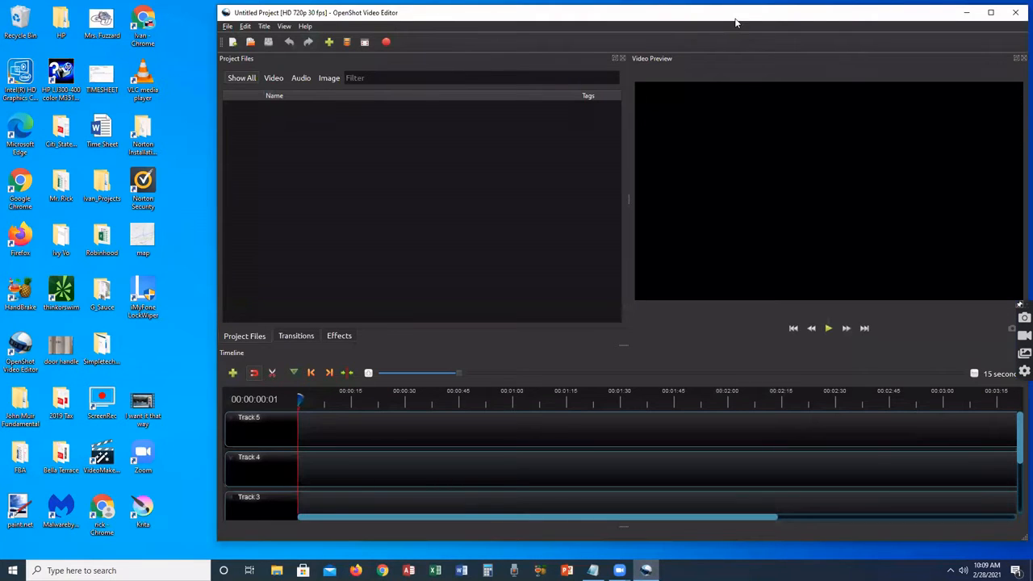
drag(812, 18, 735, 19)
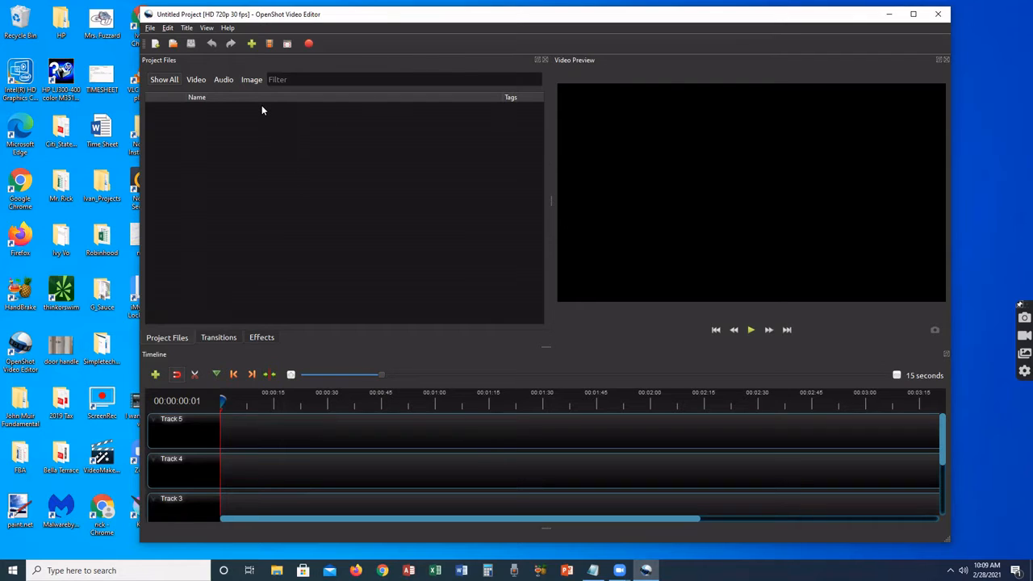
Import the y2mate.com Space Shuttle Launch Audio MP4 from the Downloads folder into the project files.
click(252, 44)
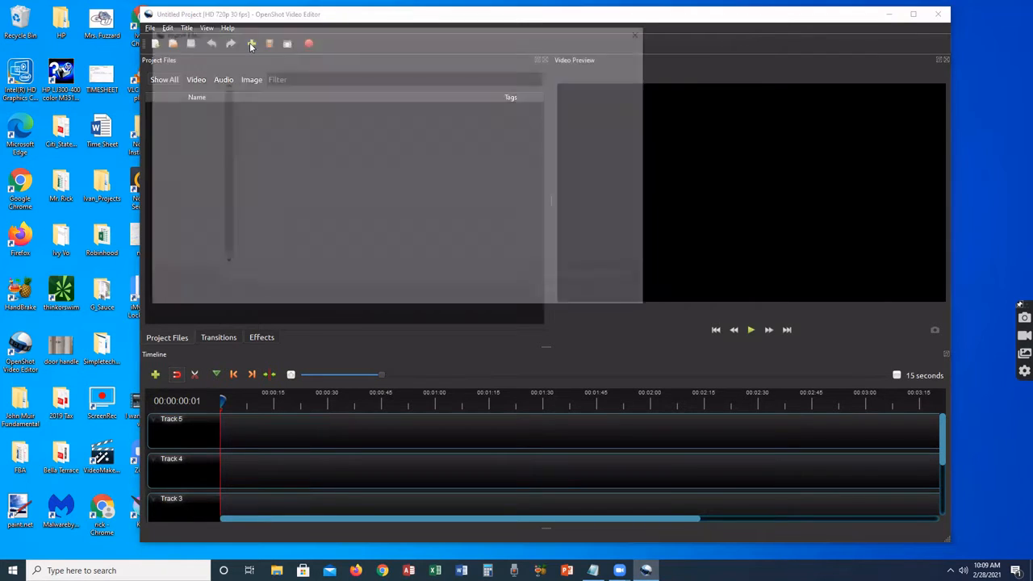
click(188, 131)
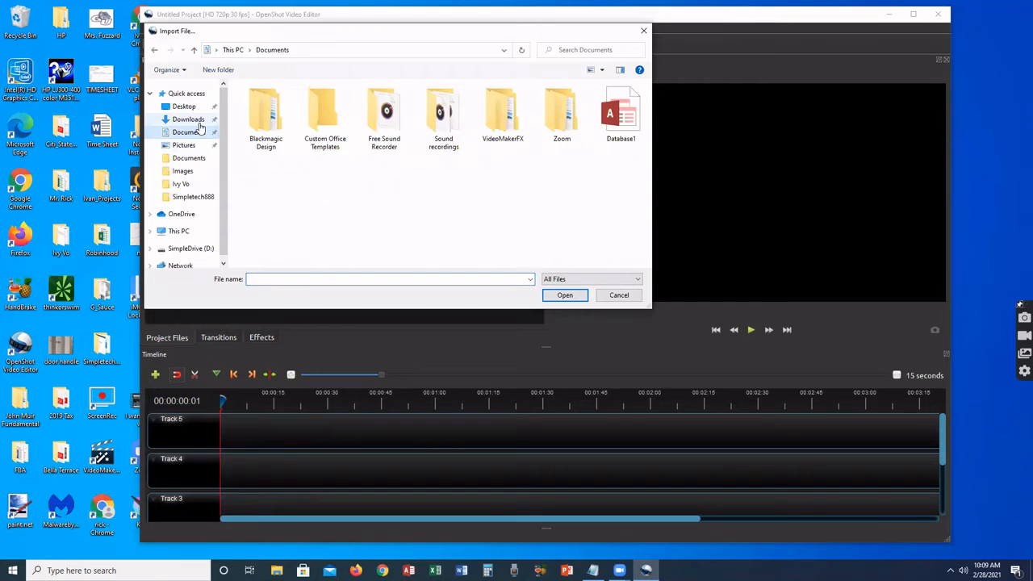
click(188, 119)
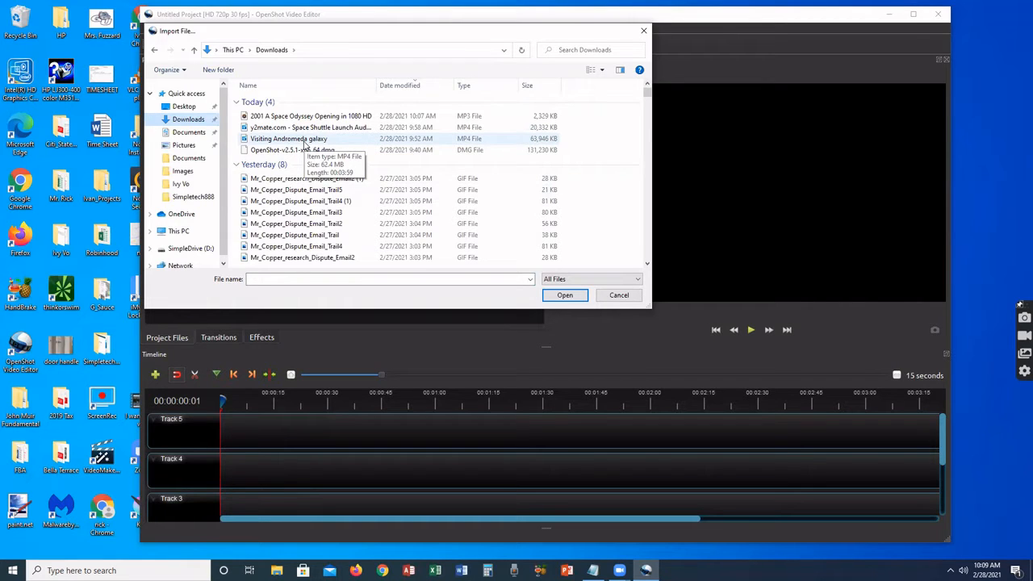
double_click(331, 129)
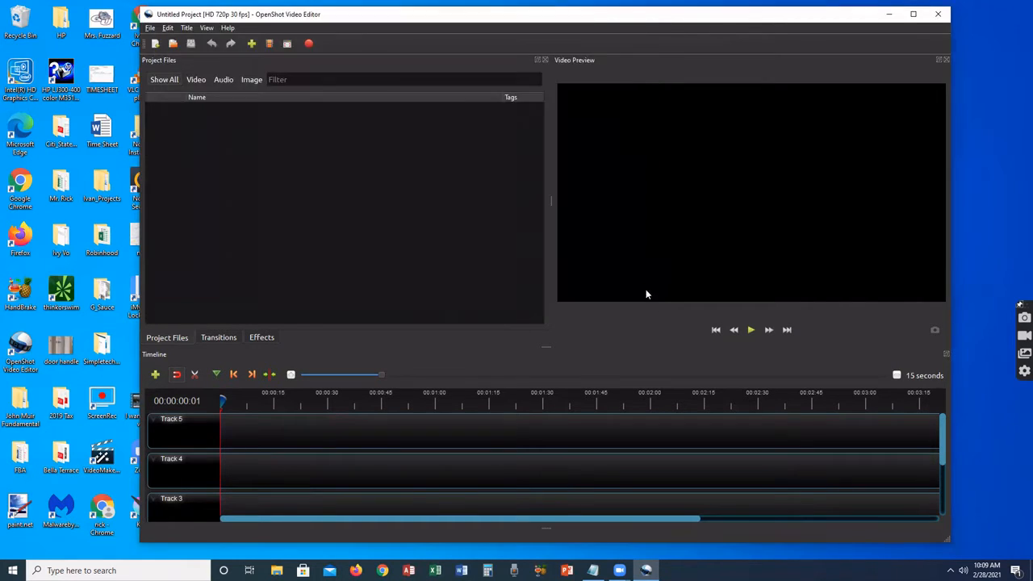
Import Visiting Andromeda galaxy.mp4 and 2001 A Space Odyssey Opening in 1080 HD.mp3 from Downloads into the project files.
click(253, 45)
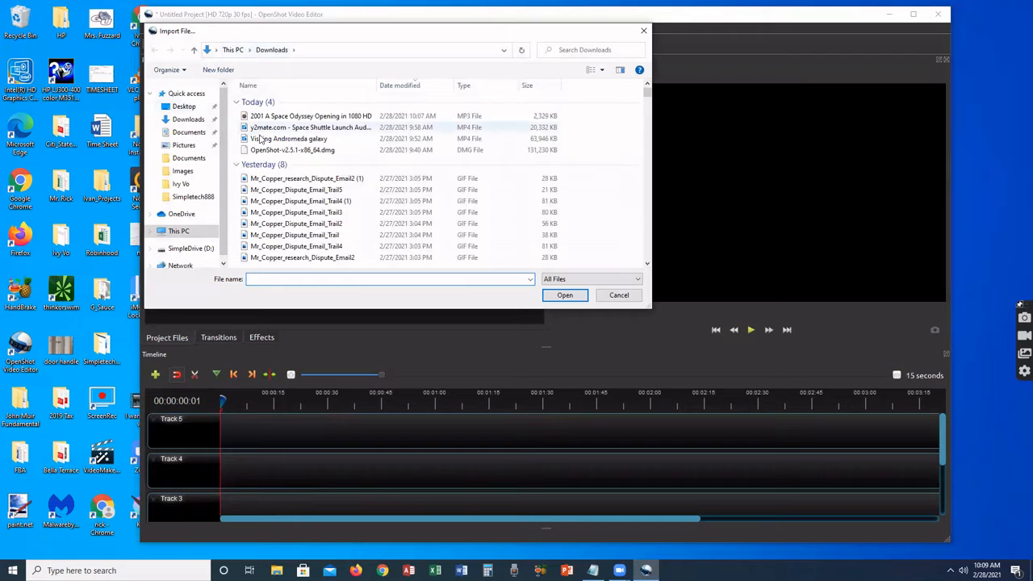
click(263, 139)
double_click(264, 139)
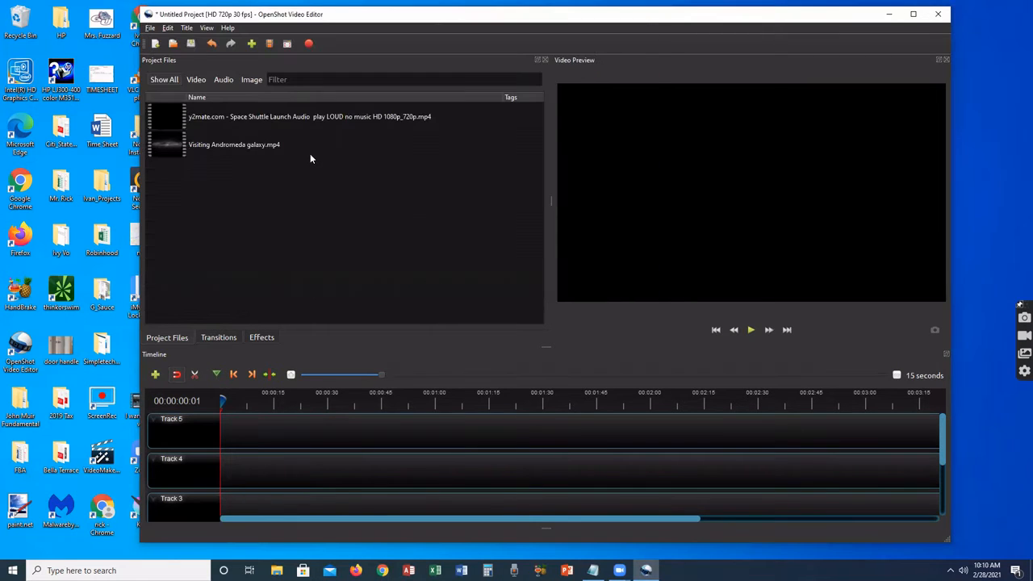
click(252, 46)
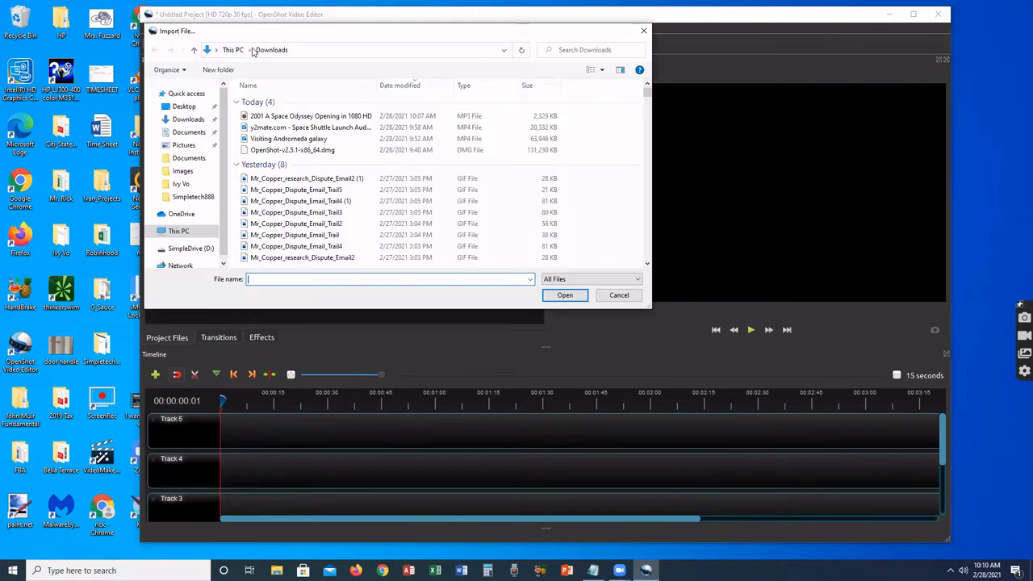
double_click(337, 117)
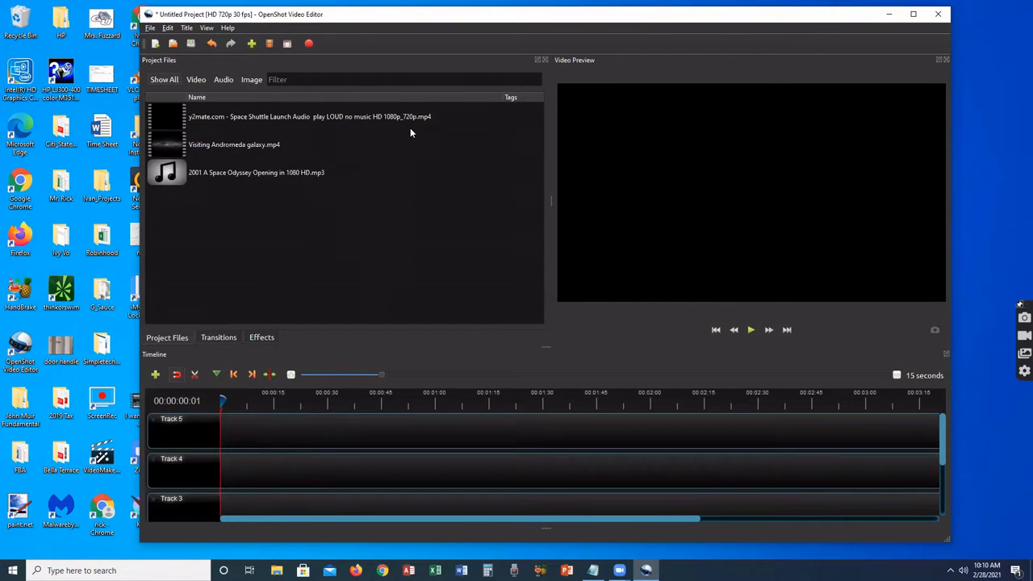
click(252, 44)
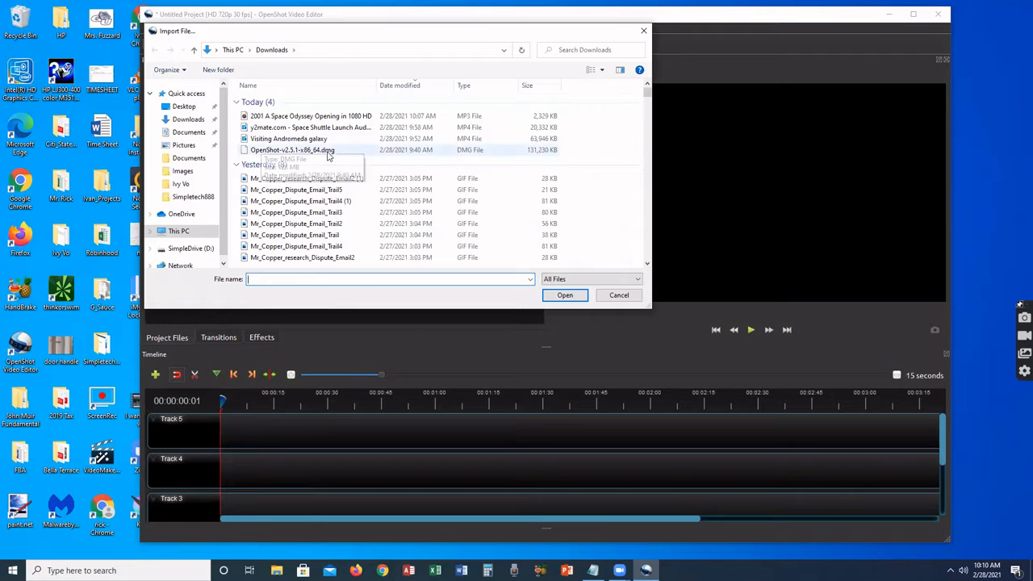
click(643, 31)
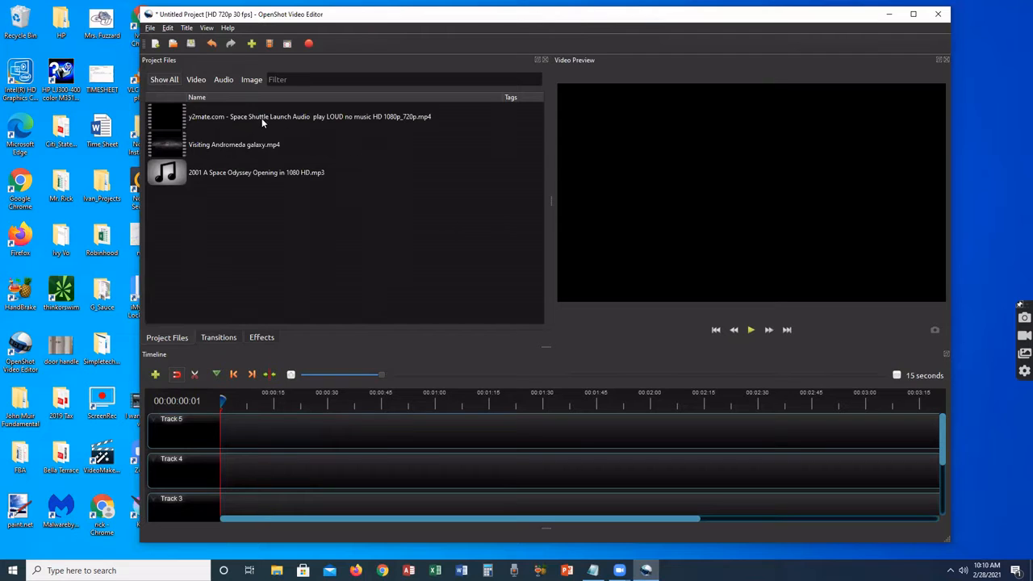
Place the Space Shuttle Launch clip at the start of Track 5 and preview its opening seconds.
drag(263, 120, 222, 436)
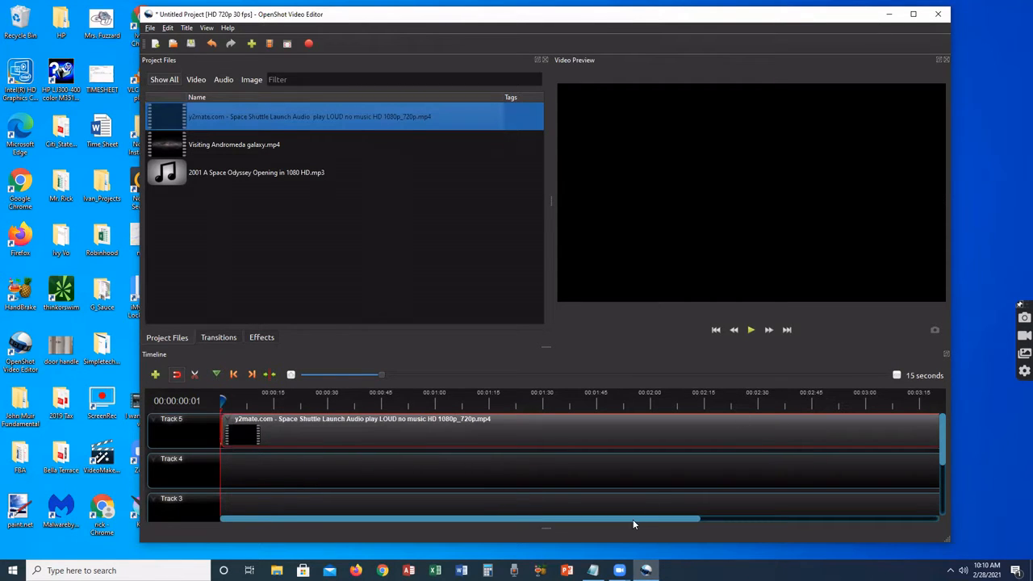
drag(633, 519, 839, 501)
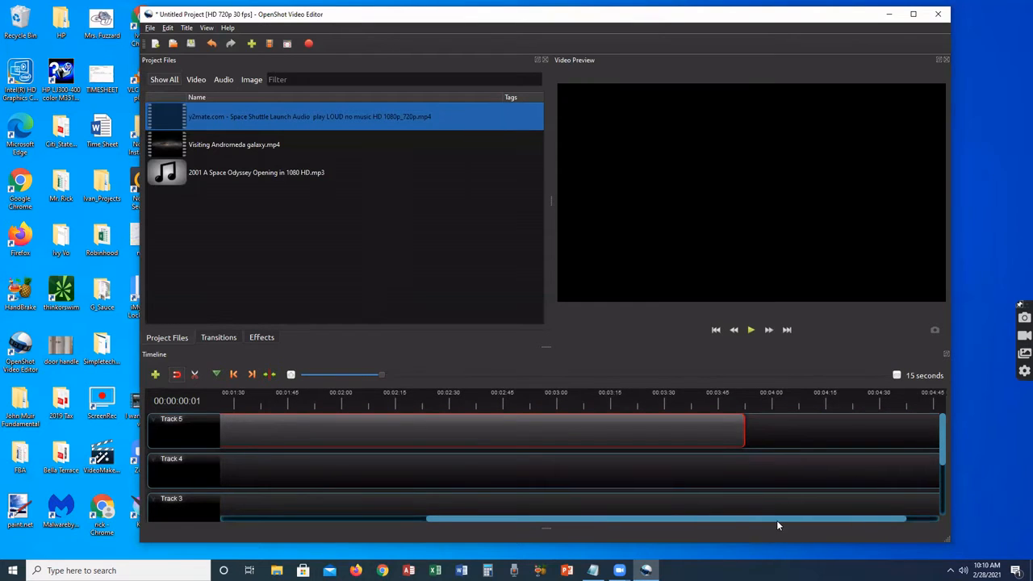
drag(777, 519, 570, 520)
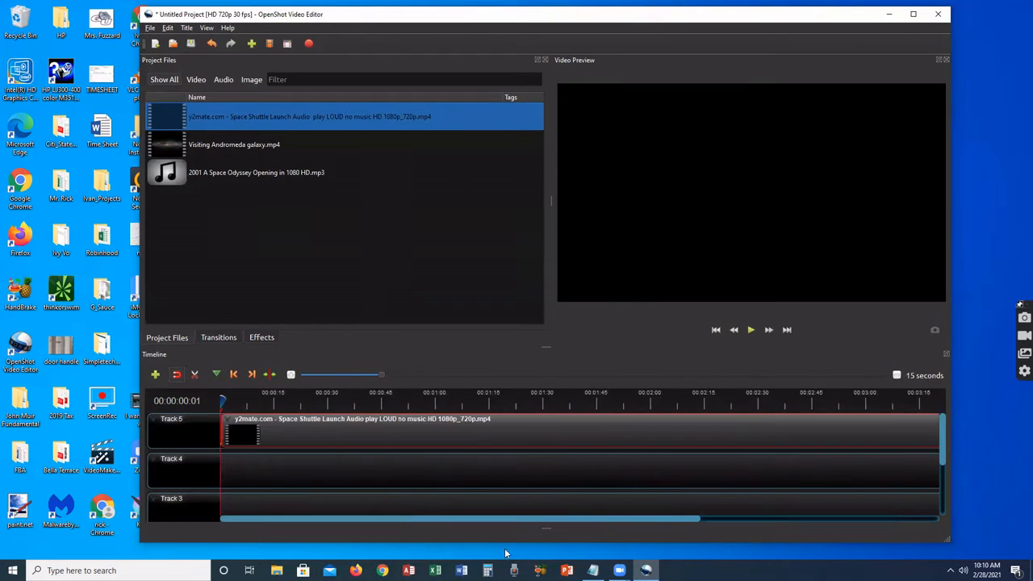
click(749, 329)
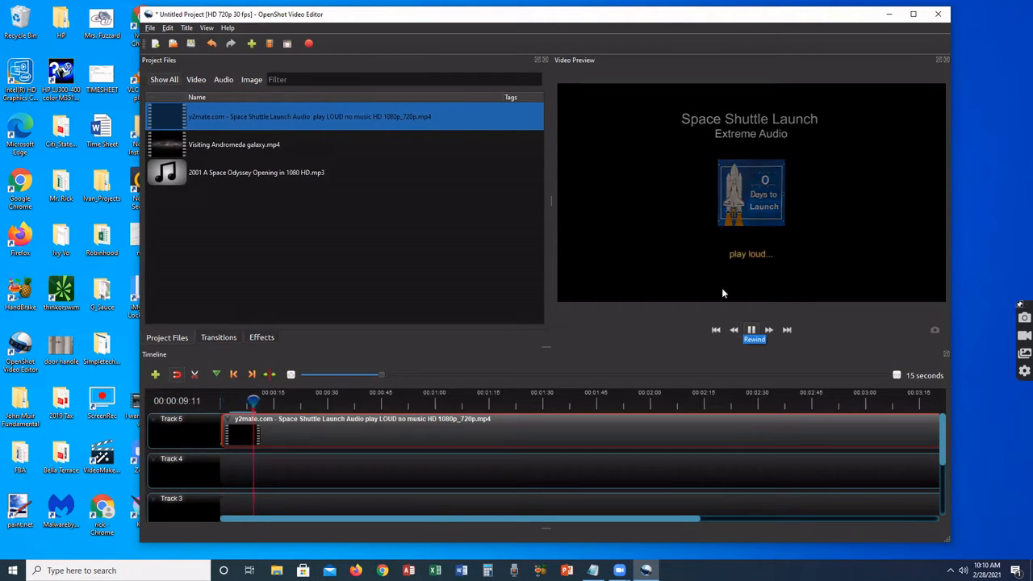
click(754, 330)
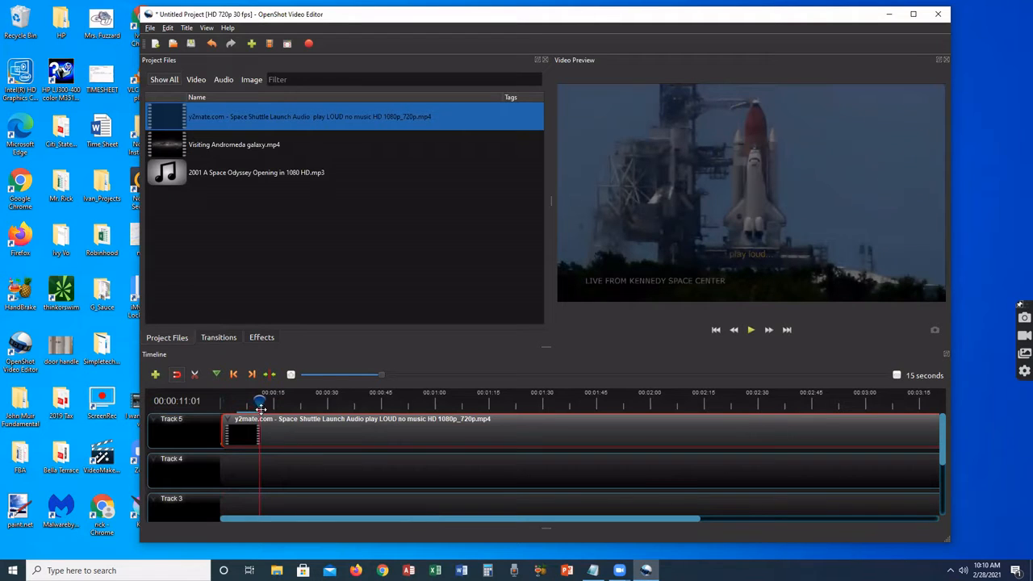
Replay the Space Shuttle Launch clip from the start, pause at 00:00:05:21 and slice it there, keeping the right side.
drag(261, 402, 205, 407)
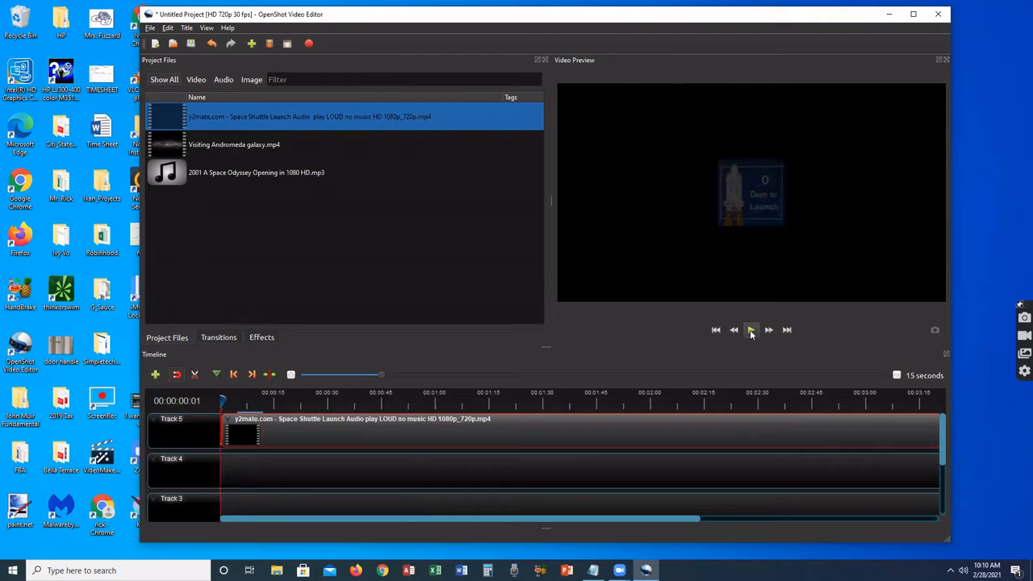
click(749, 329)
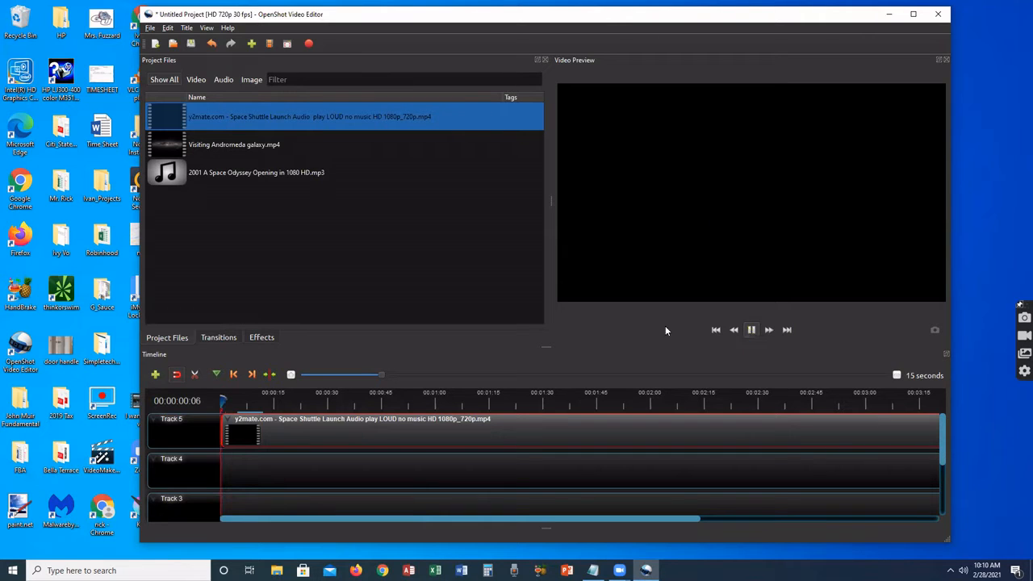
click(750, 329)
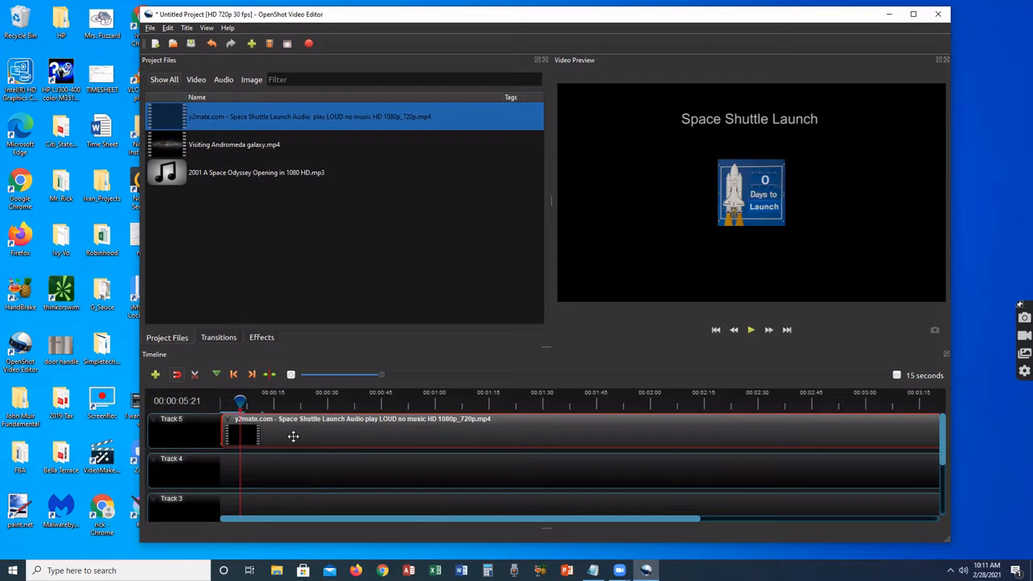
right_click(494, 431)
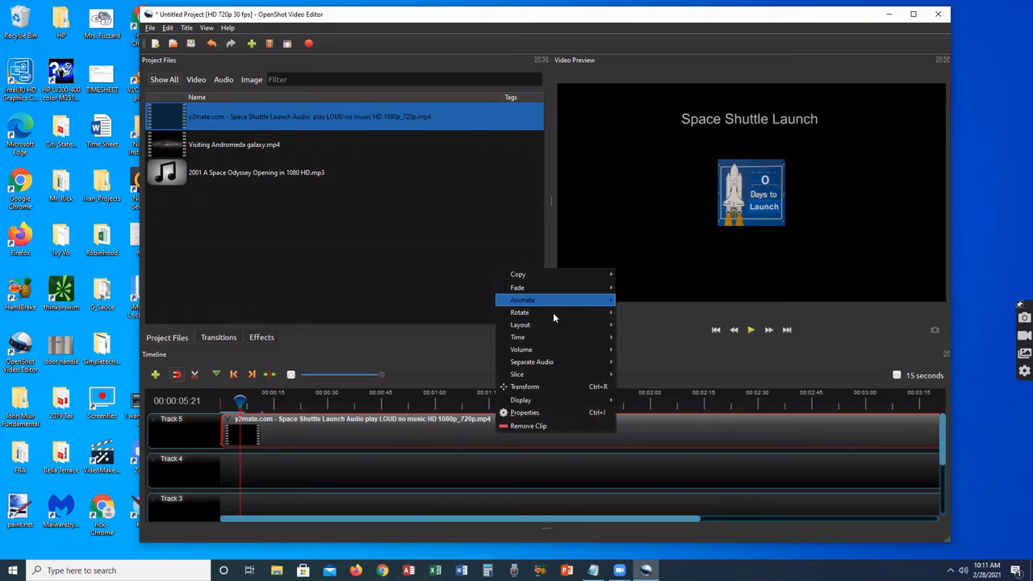
mouse_move(542, 357)
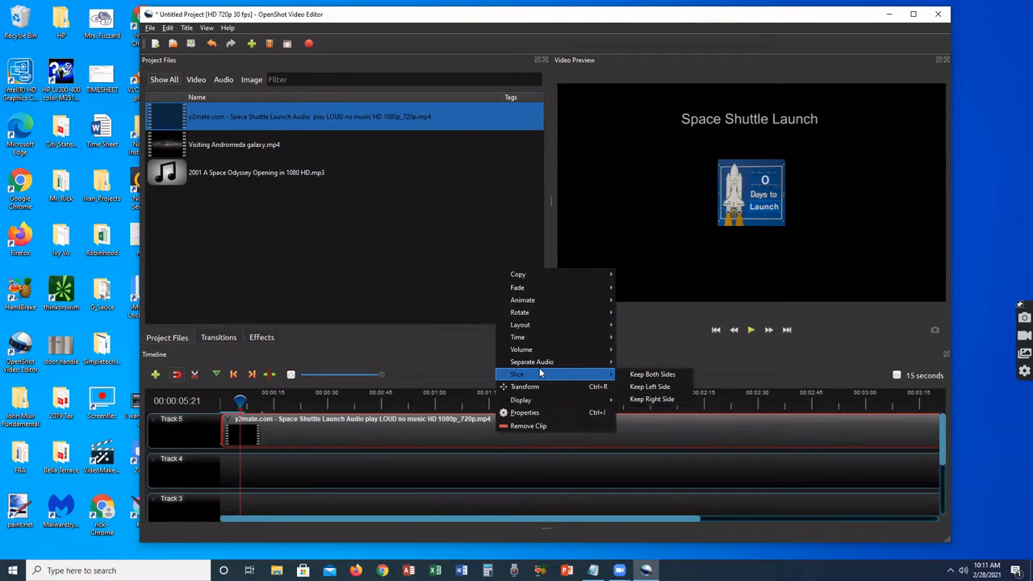
click(659, 399)
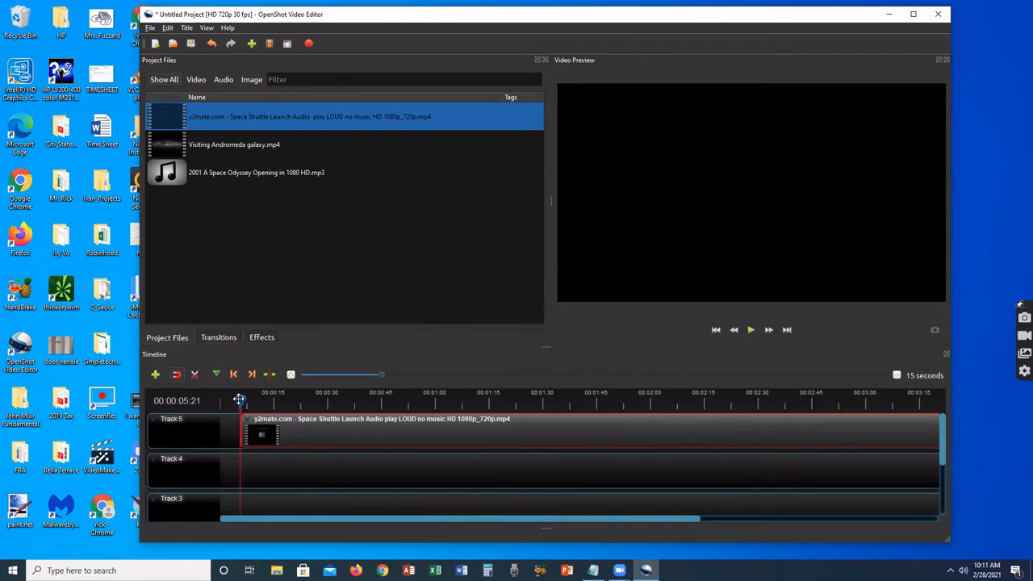
Return the playhead to the beginning, move the trimmed shuttle clip to the start of Track 5 and preview it.
drag(239, 399, 186, 400)
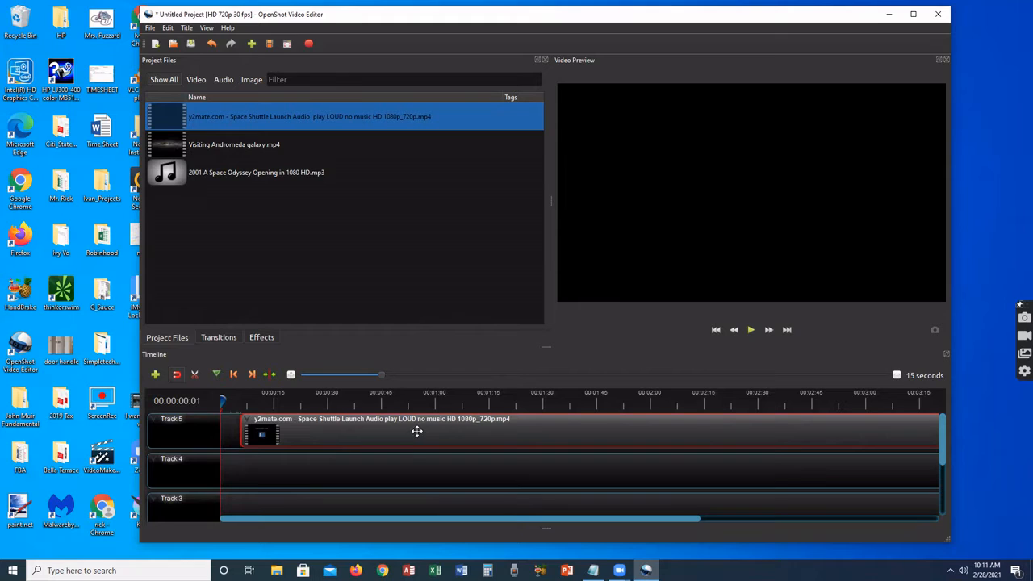
drag(416, 431, 403, 427)
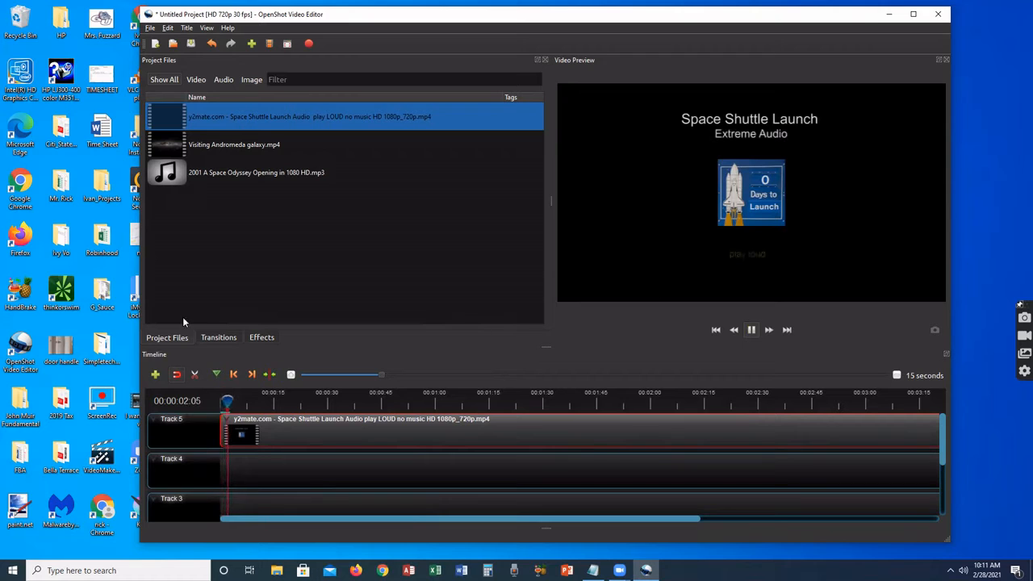
click(751, 330)
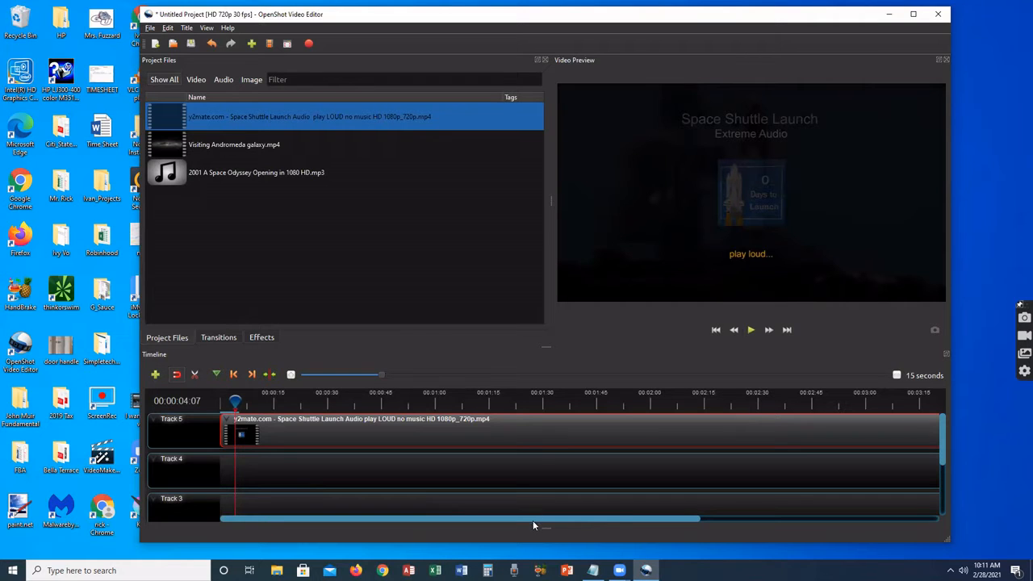
Check where the shuttle clip ends on Track 5 and make the timeline area slightly taller.
drag(533, 520, 840, 513)
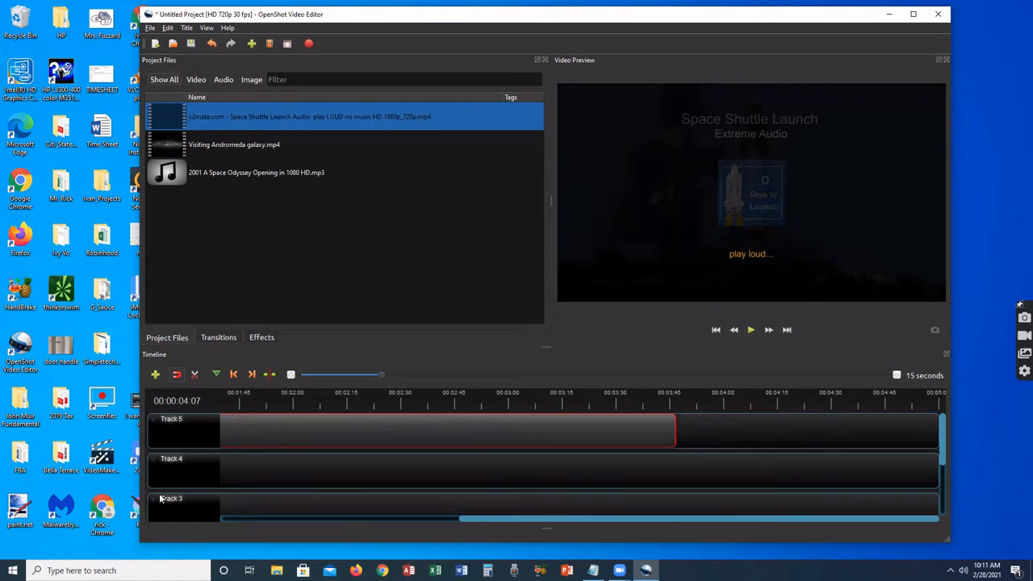
drag(487, 521, 253, 503)
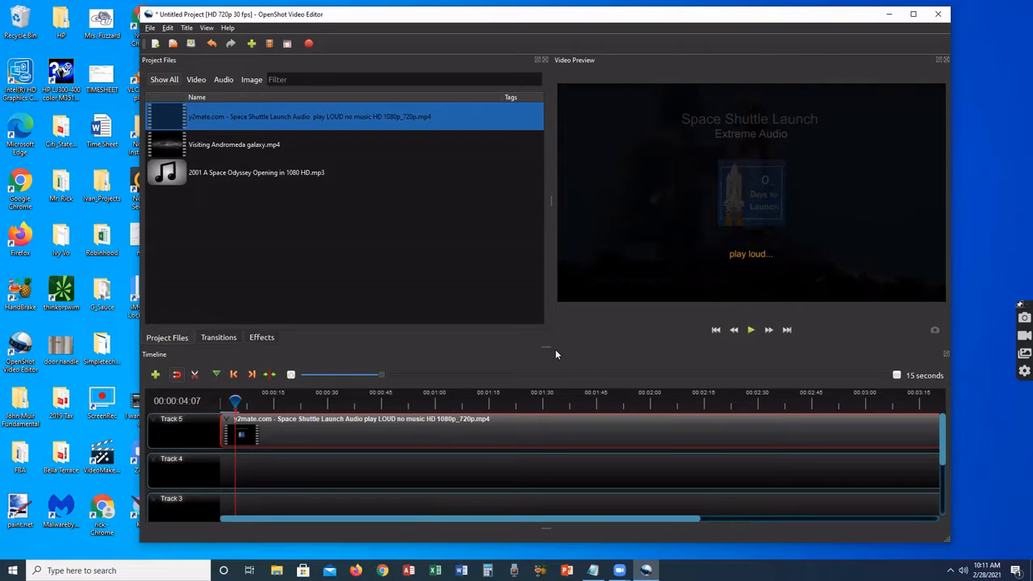
mouse_move(553, 349)
mouse_down()
mouse_move(549, 290)
mouse_move(572, 231)
mouse_move(536, 343)
mouse_up()
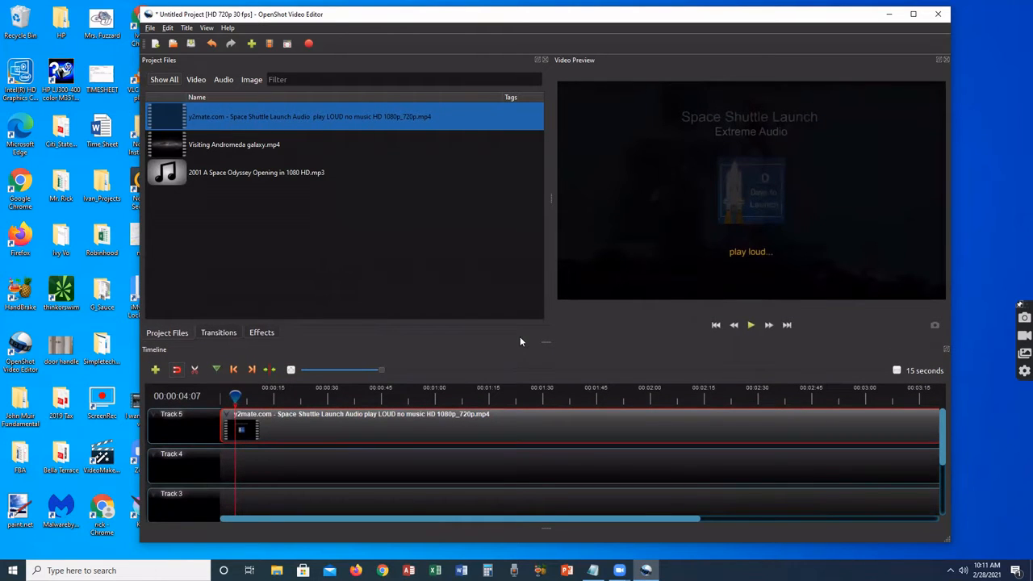
Place the Visiting Andromeda galaxy clip on Track 5 directly after the end of the shuttle clip.
drag(581, 524, 946, 513)
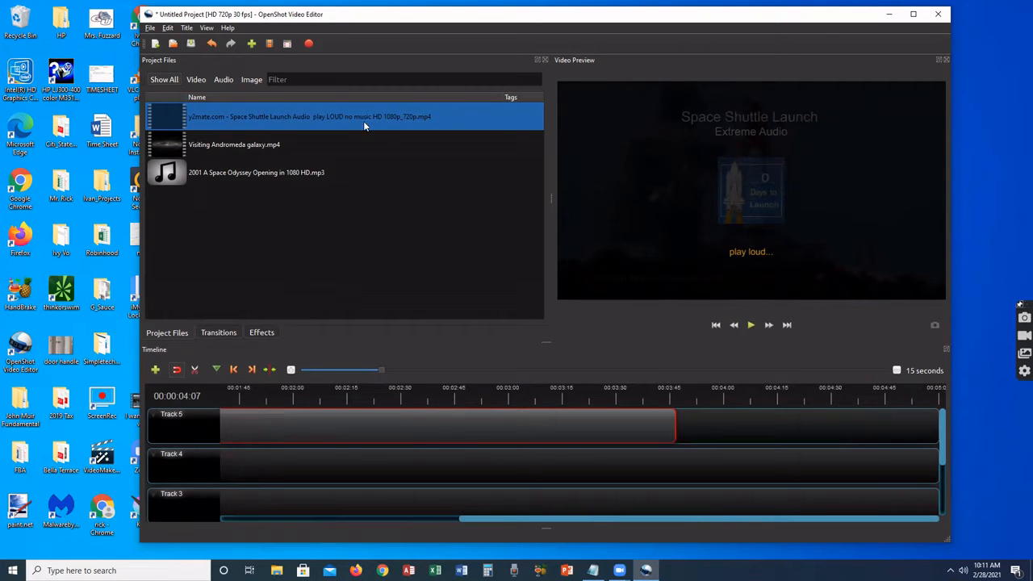
click(271, 150)
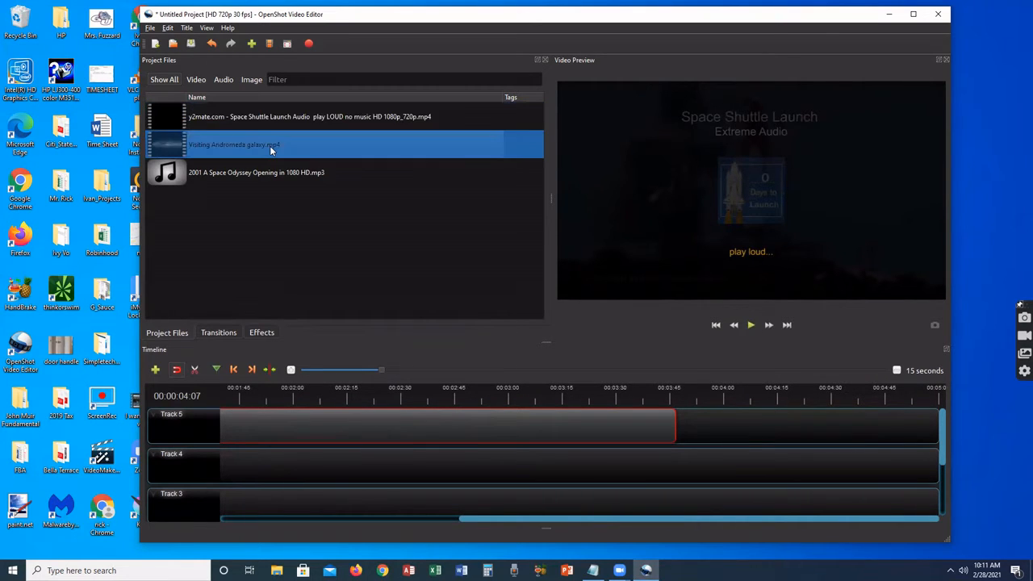
drag(270, 147, 682, 432)
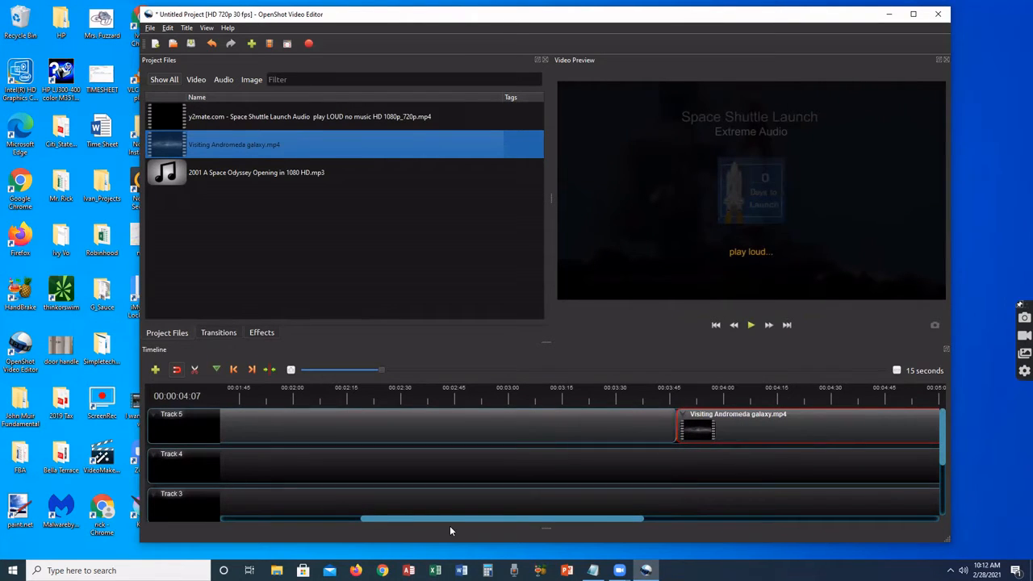
Scrub through the shuttle clip and preview its cut to the Andromeda clip, playing from 00:03:43:02 and pausing at 00:03:53:03.
drag(450, 518, 305, 520)
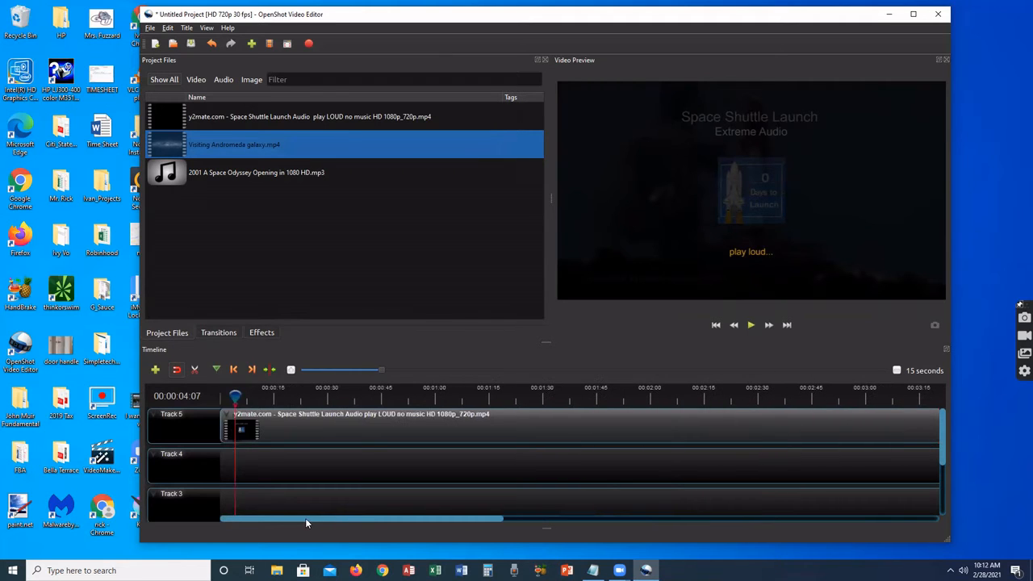
drag(234, 395, 632, 395)
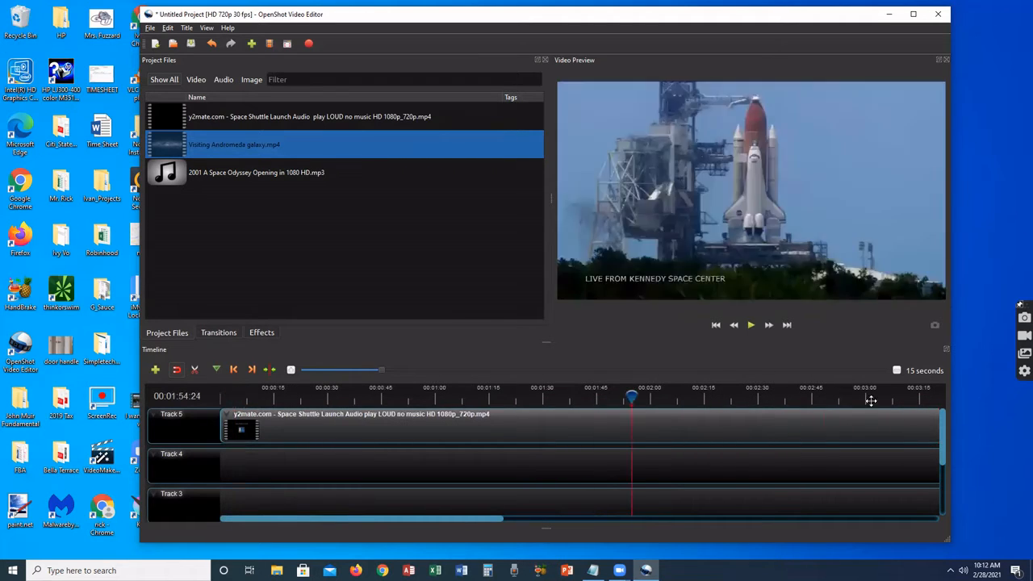
drag(870, 401, 914, 395)
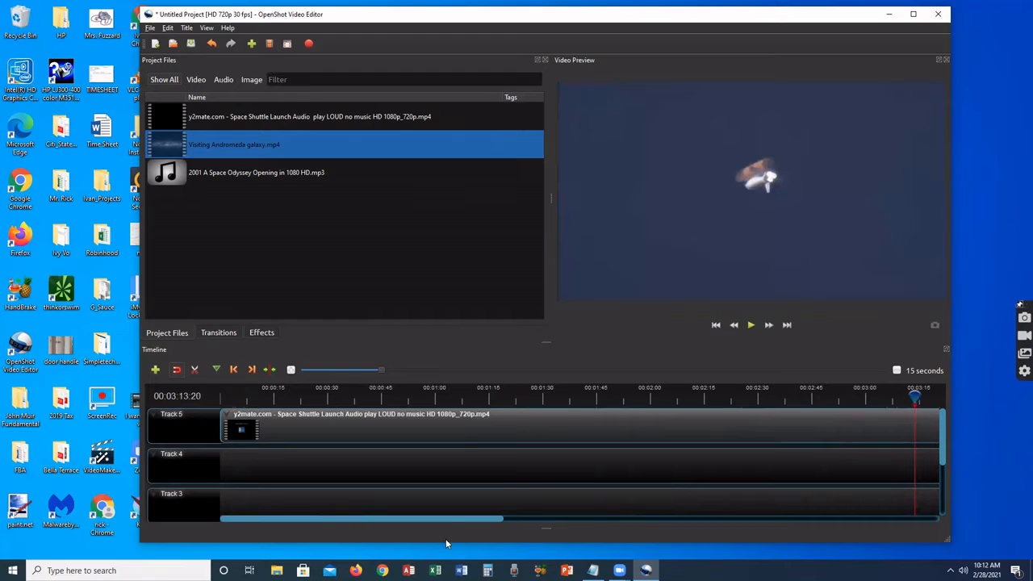
drag(451, 525, 626, 508)
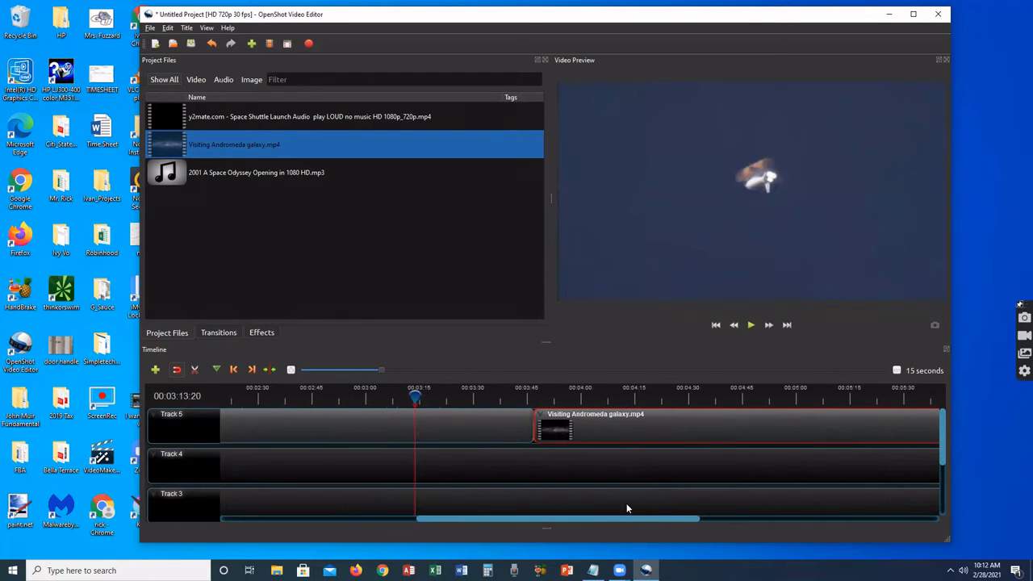
click(450, 398)
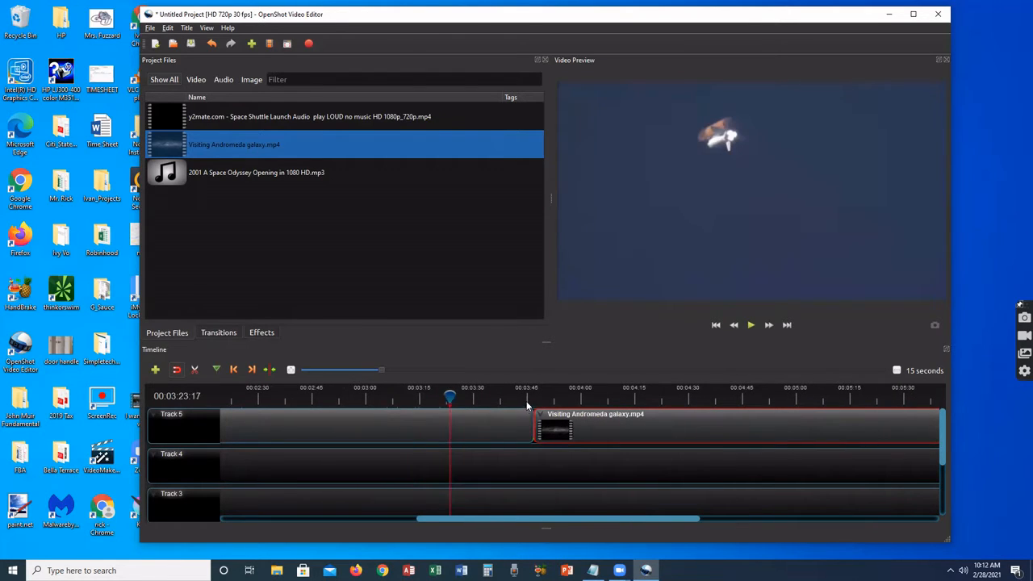
mouse_move(528, 403)
mouse_down()
mouse_move(500, 398)
mouse_move(521, 404)
mouse_up()
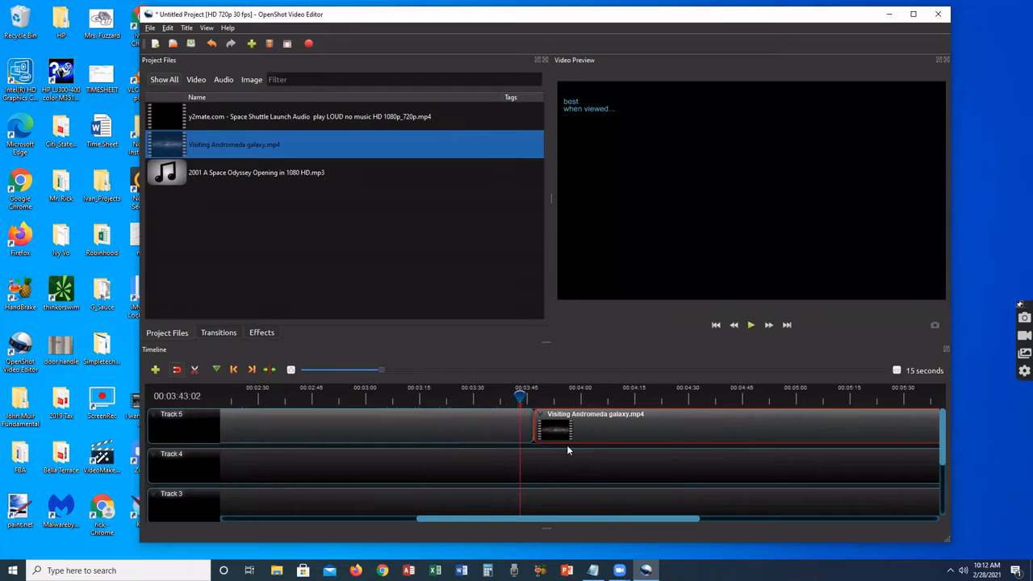
click(750, 325)
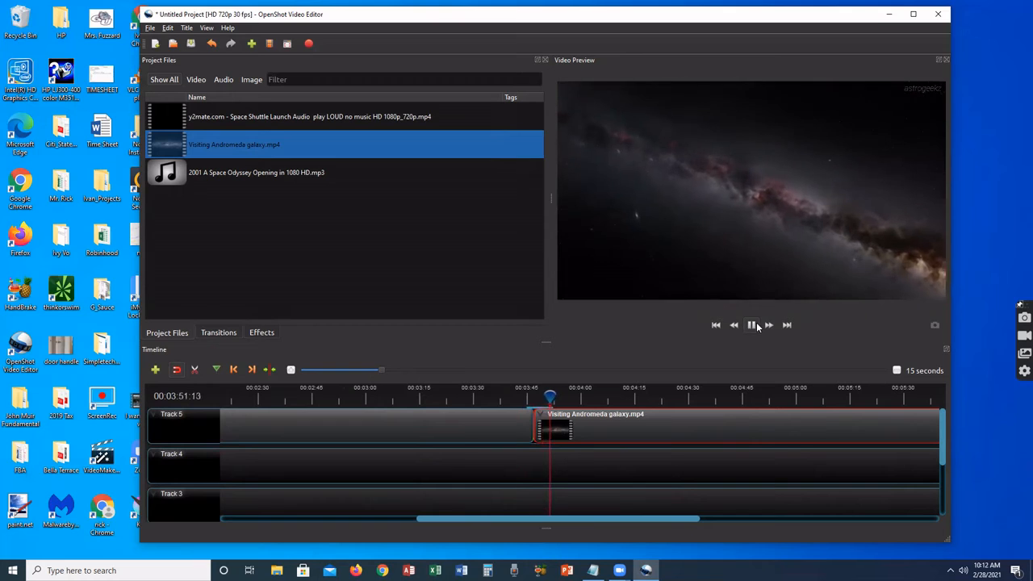
click(752, 325)
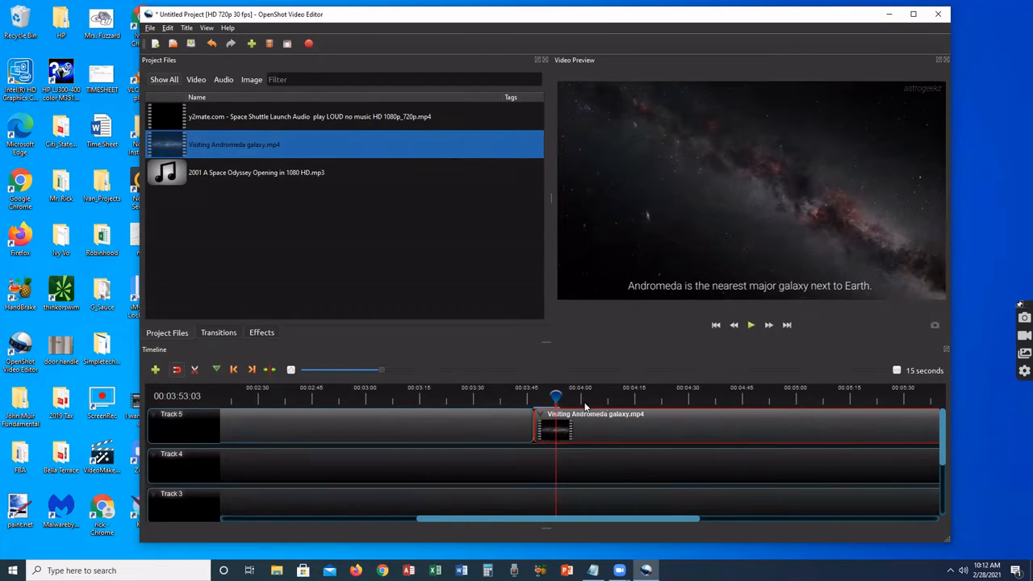
drag(557, 396, 439, 396)
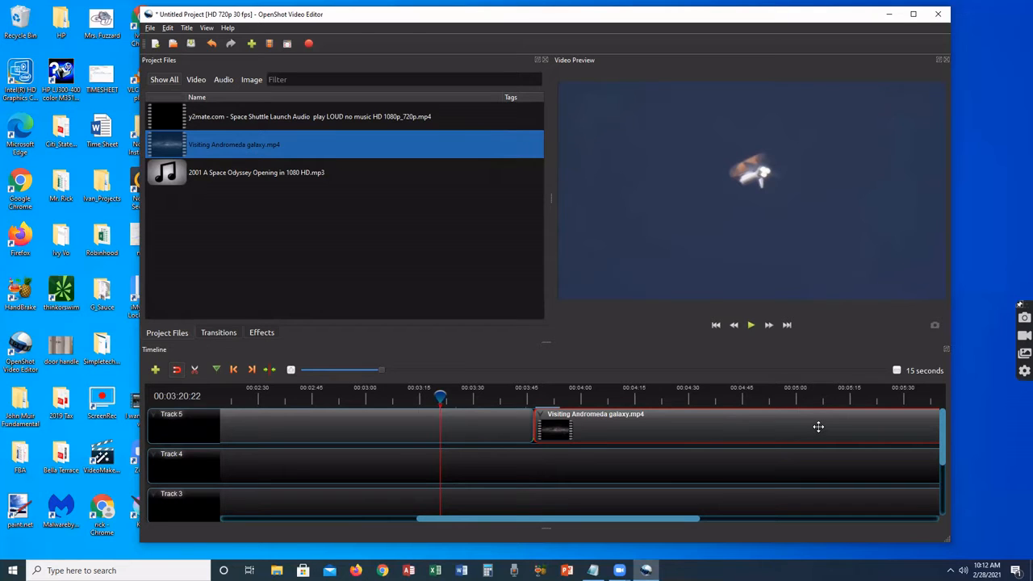
Overlap the Andromeda clip's start with the shuttle clip's end to form a transition and preview it from 00:03:37:25.
drag(817, 426, 793, 421)
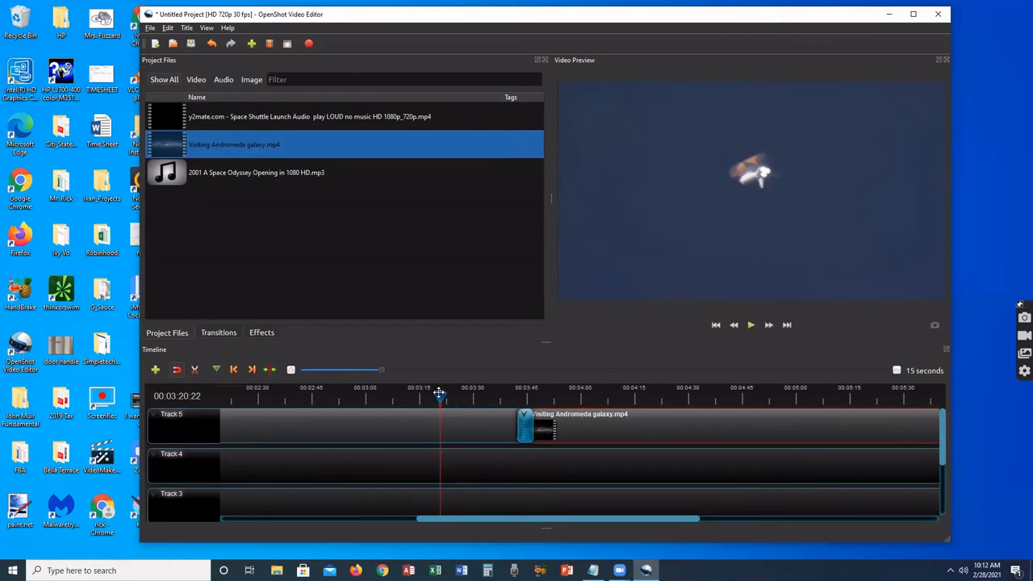
drag(439, 393, 501, 395)
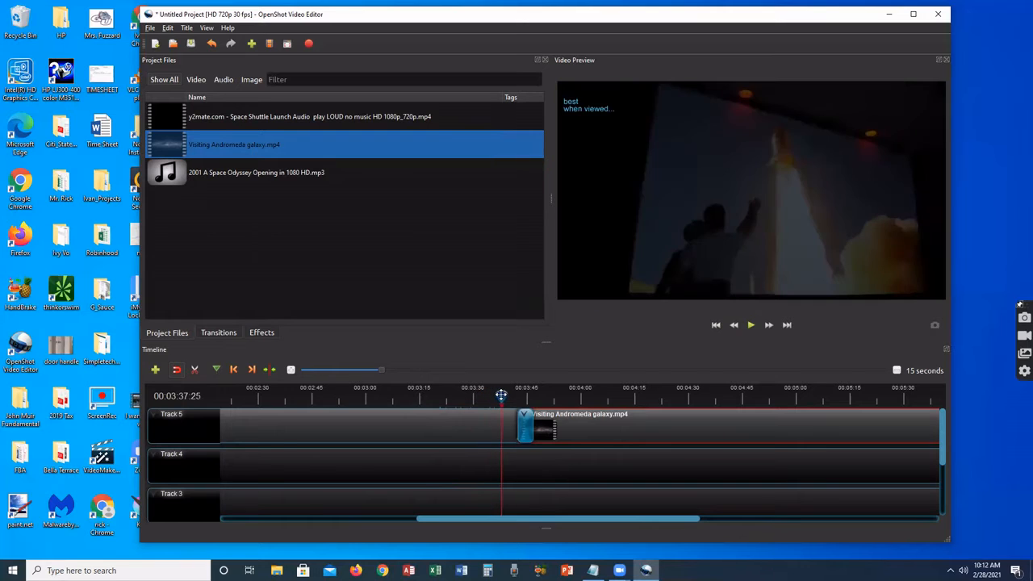
click(750, 325)
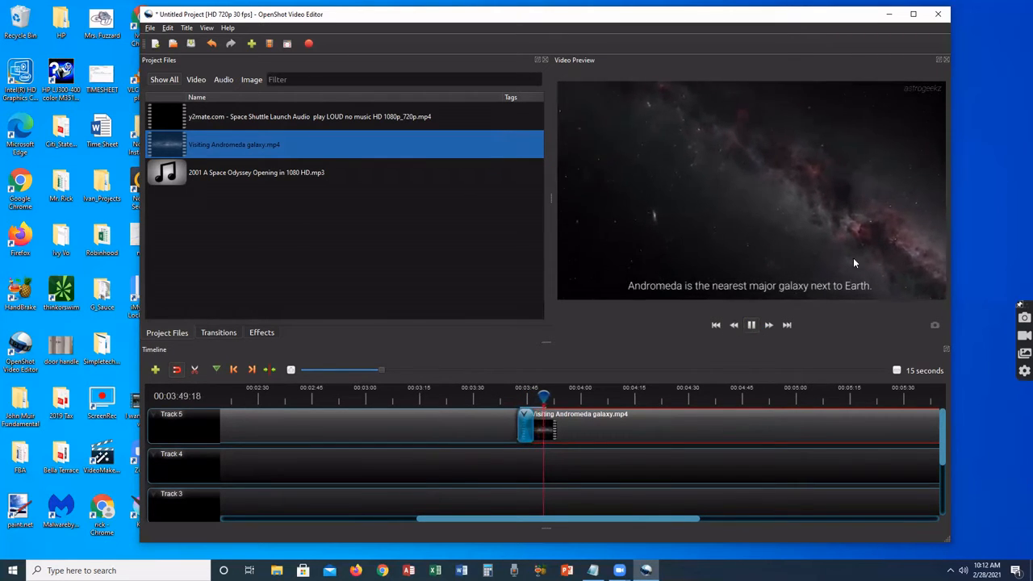
click(751, 325)
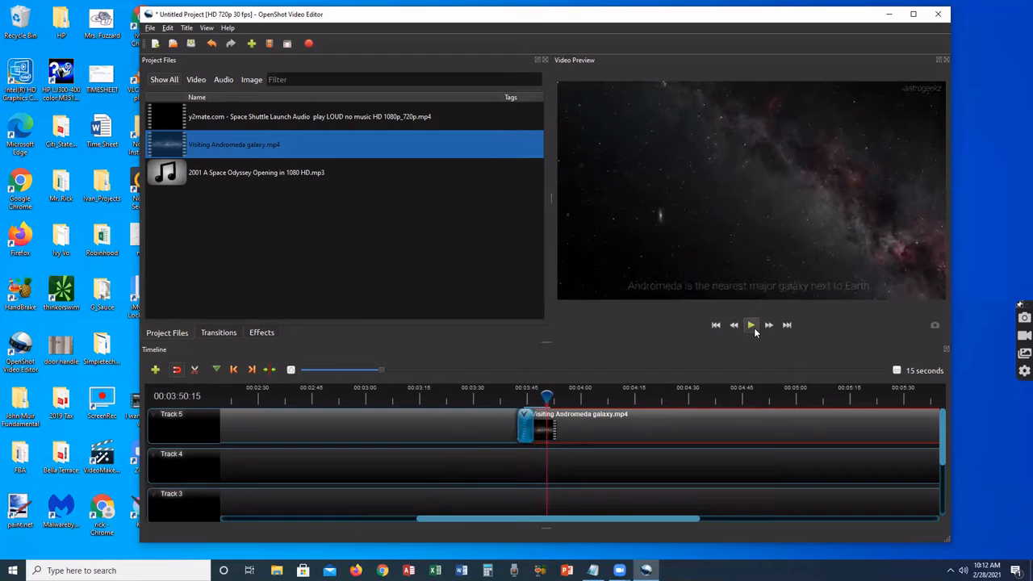
Remove the transition between the two Track 5 clips and move the Andromeda clip further along, leaving a gap after the shuttle clip.
right_click(525, 419)
click(563, 467)
drag(606, 422, 650, 421)
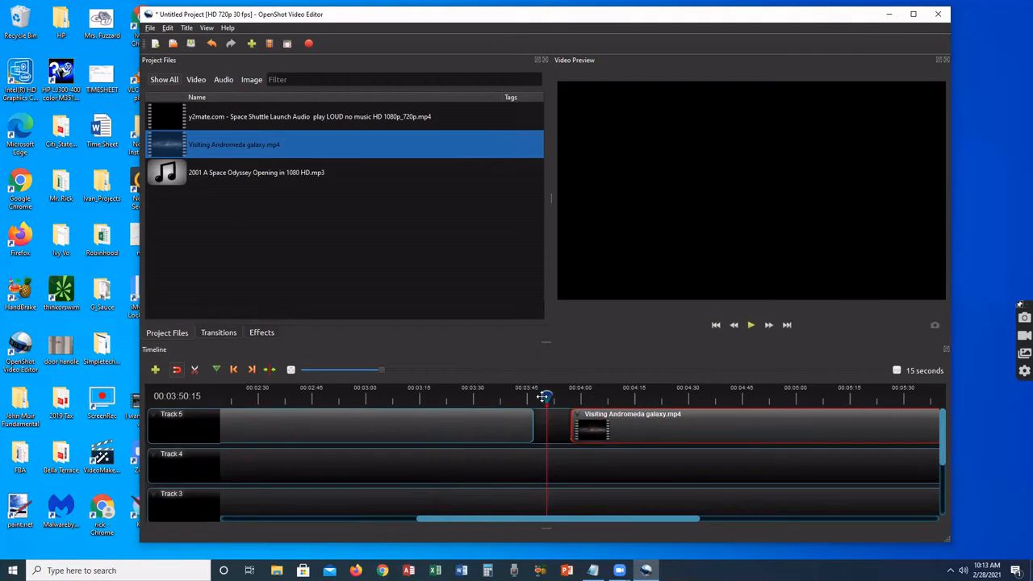
Play the end of the shuttle clip, pause at 00:03:43:06 and slice it there, keeping the left side.
drag(537, 393, 486, 393)
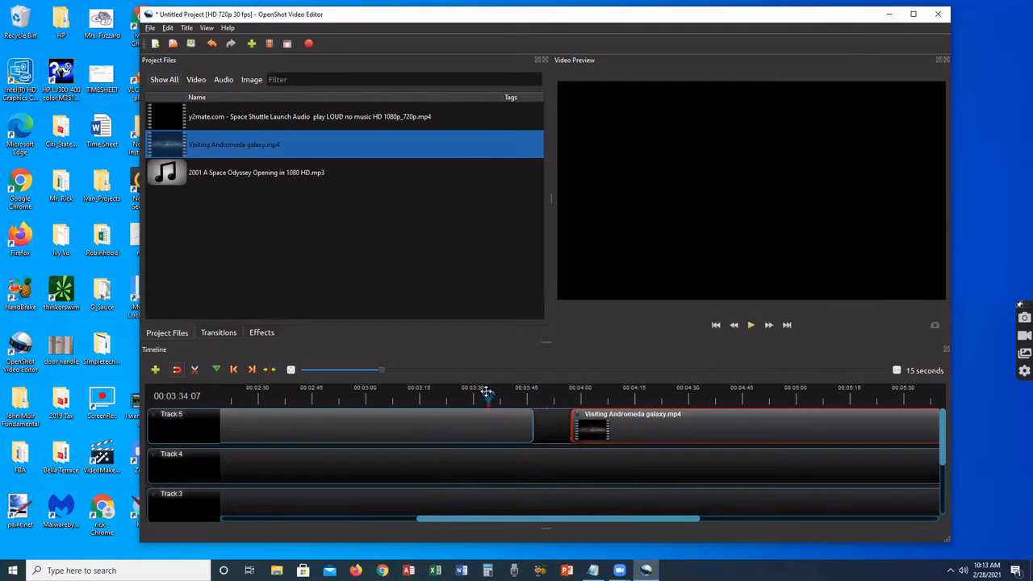
click(751, 325)
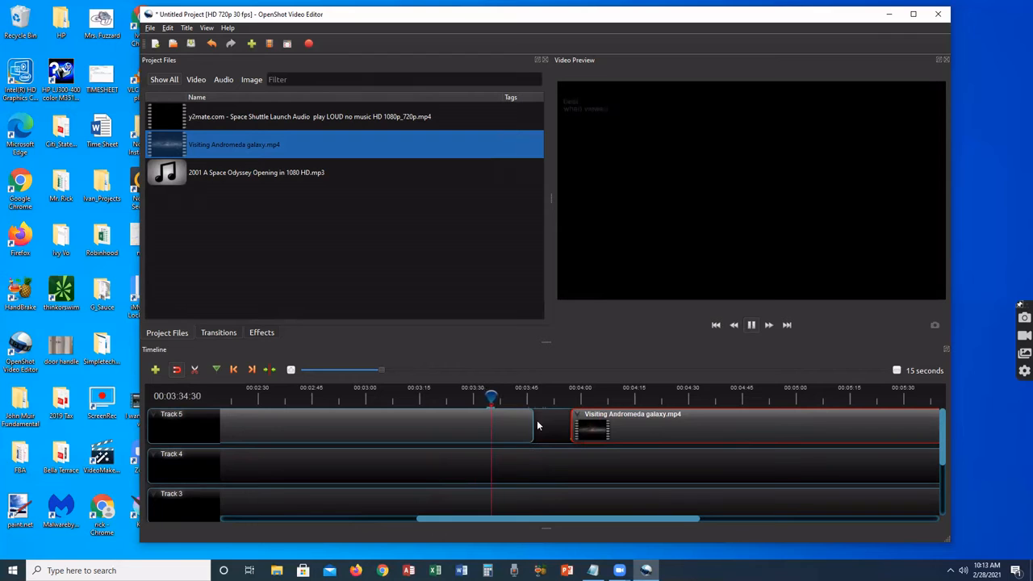
click(493, 427)
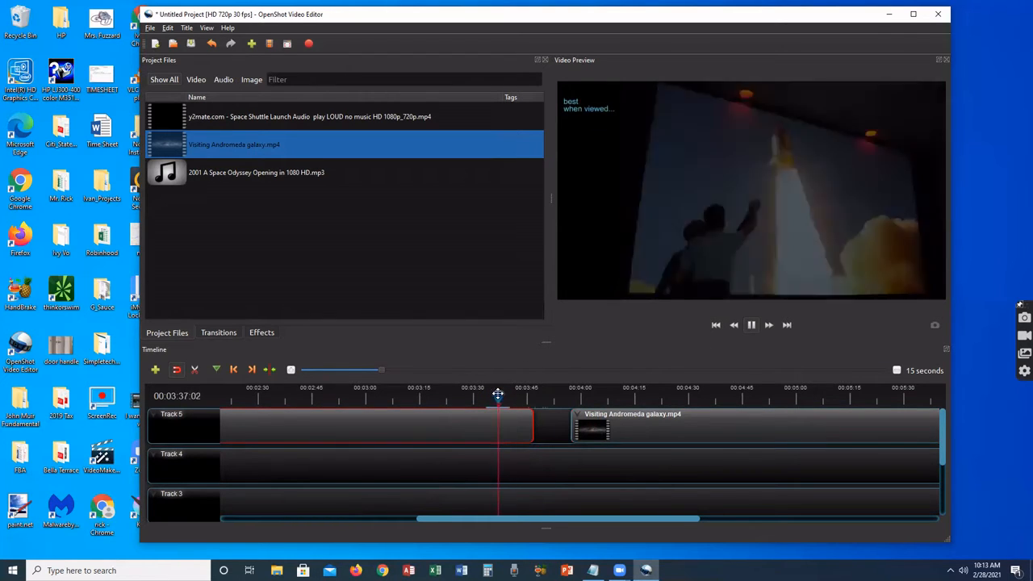
click(751, 326)
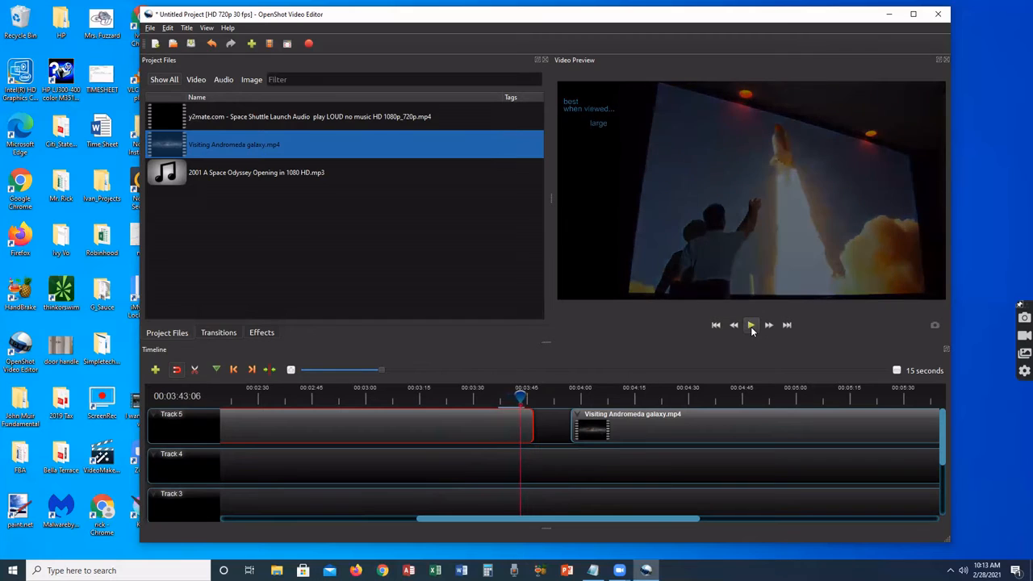
right_click(487, 422)
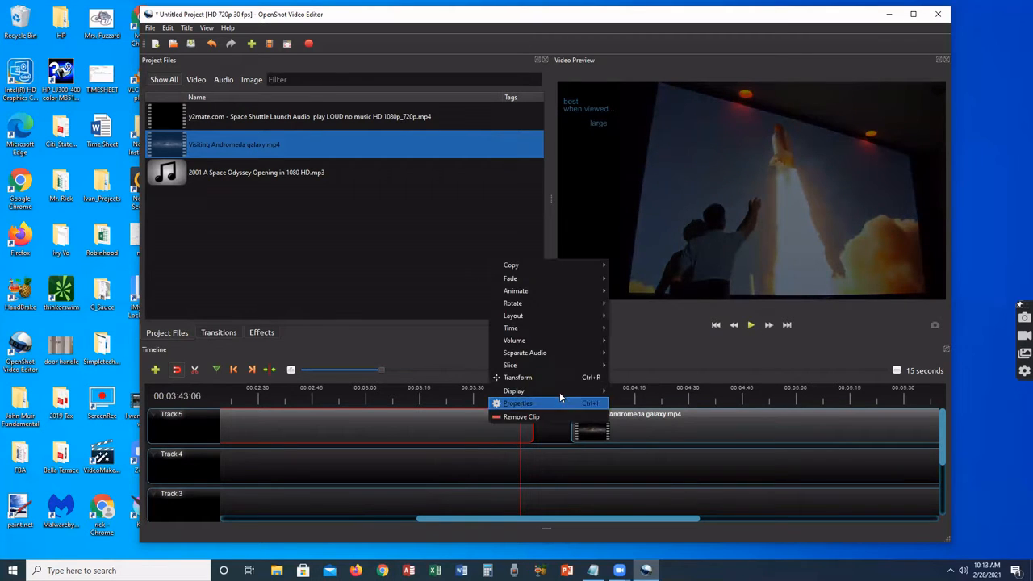
mouse_move(595, 365)
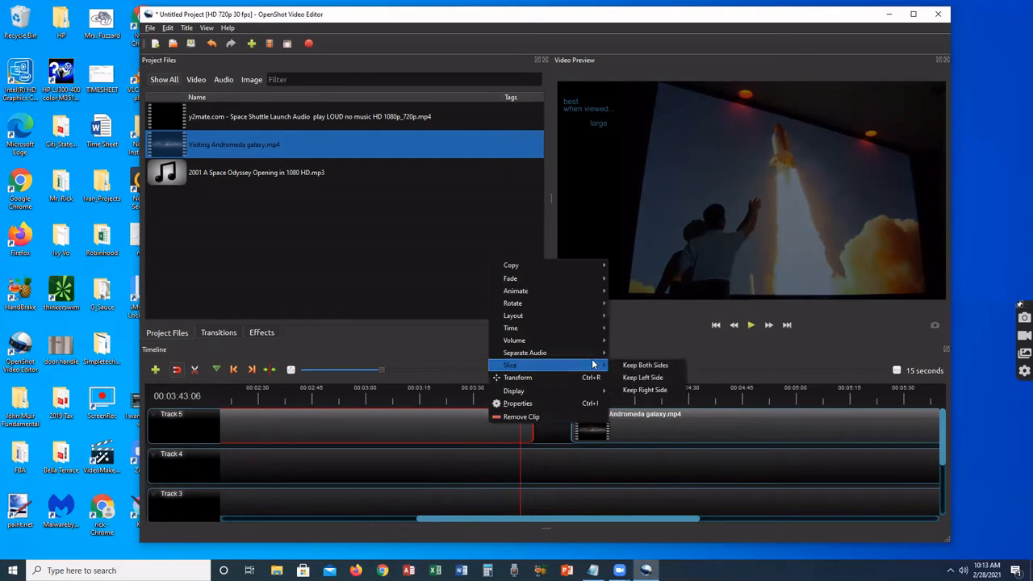
click(653, 379)
Move the Andromeda clip back to overlap the trimmed shuttle clip's end by about 4 seconds and preview the transition from 00:03:33:10.
drag(521, 395, 446, 396)
drag(656, 426, 591, 423)
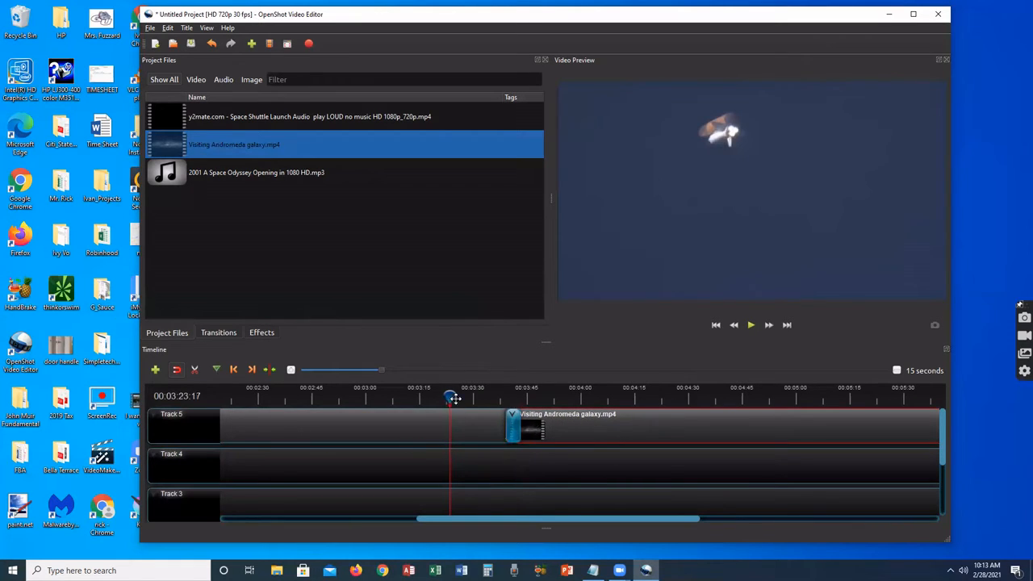
drag(448, 396, 494, 402)
click(485, 397)
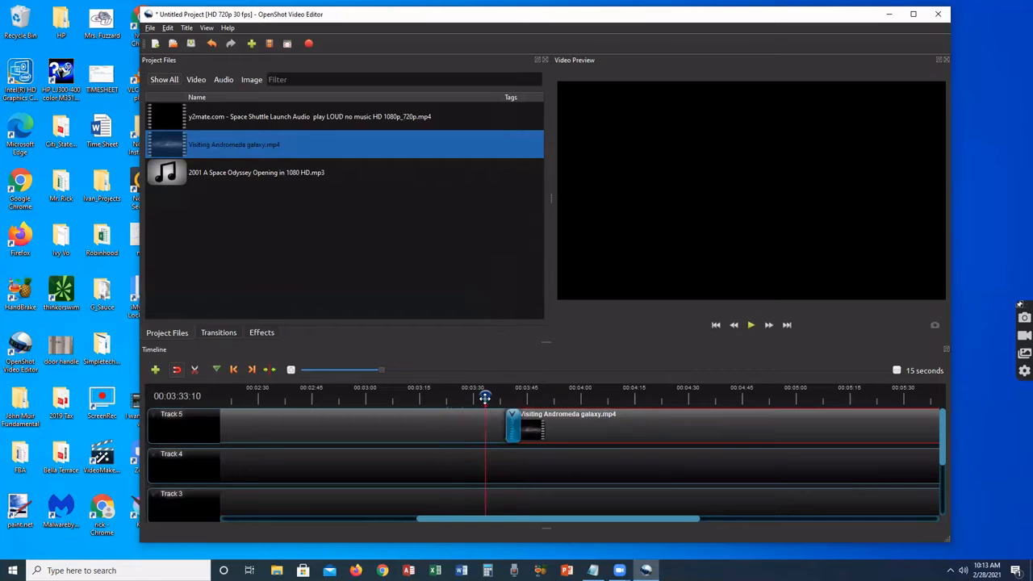
click(751, 324)
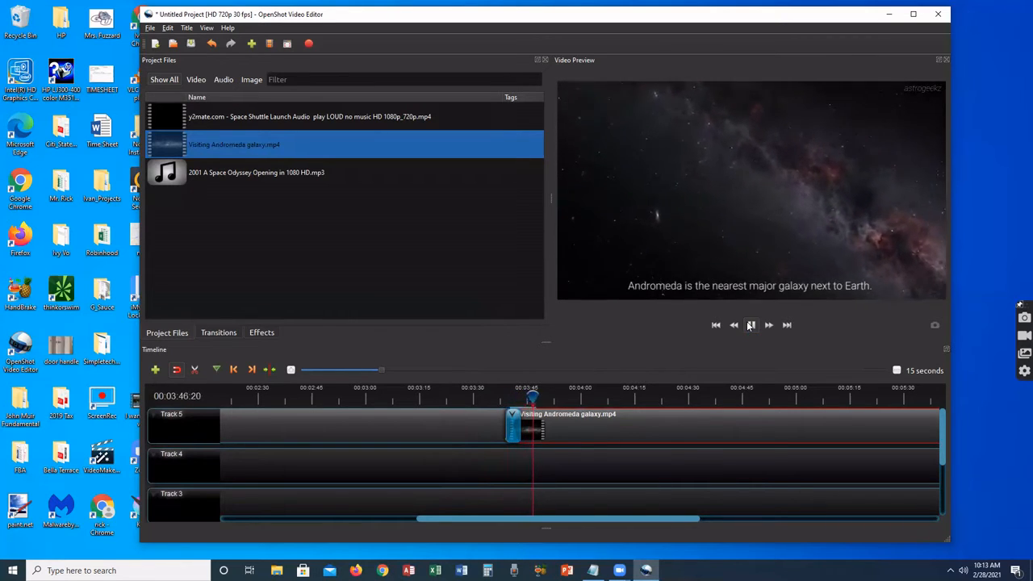
click(750, 324)
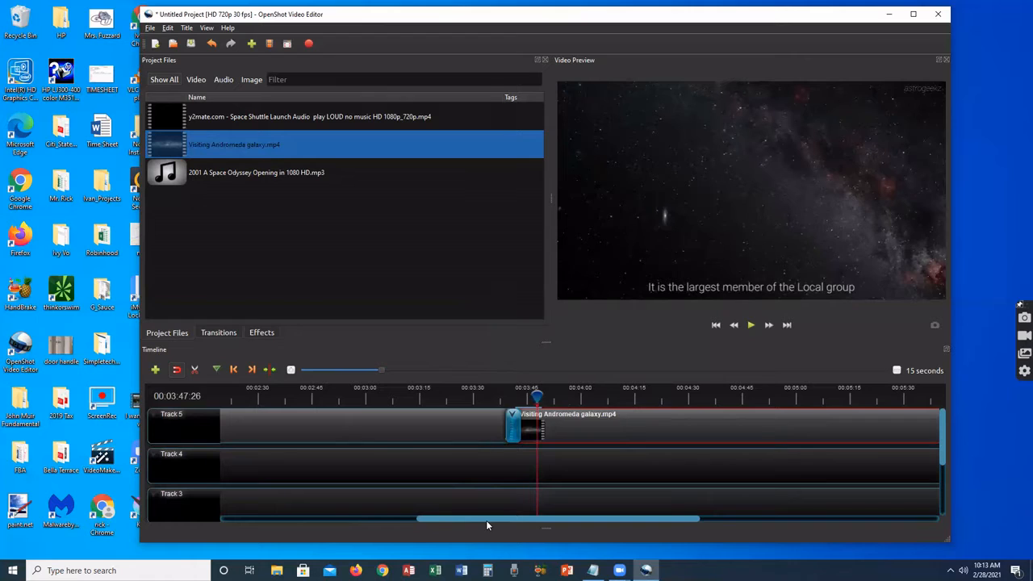
Place the 2001 A Space Odyssey Opening audio file at the start of Track 4.
drag(487, 523, 374, 521)
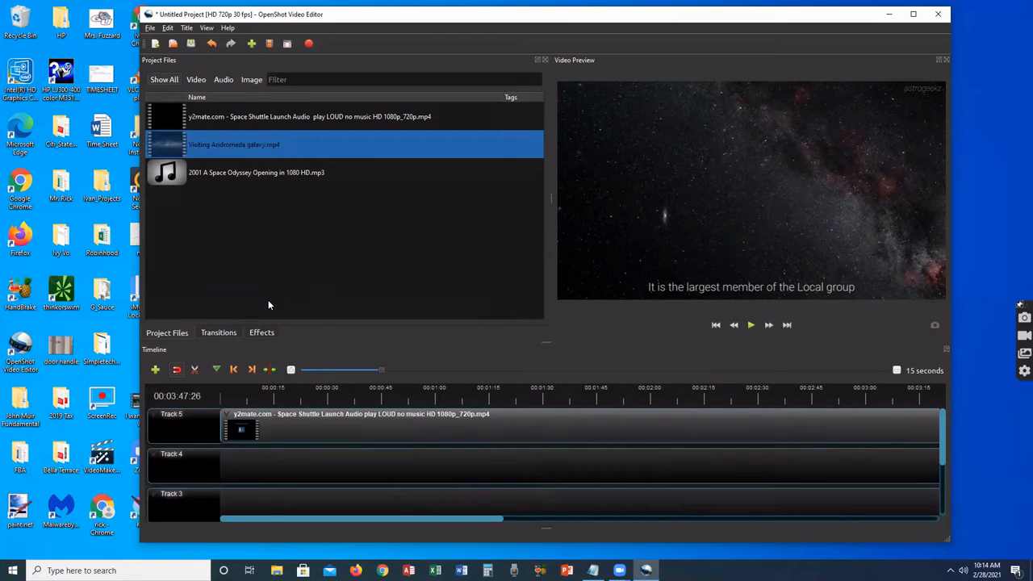
click(252, 176)
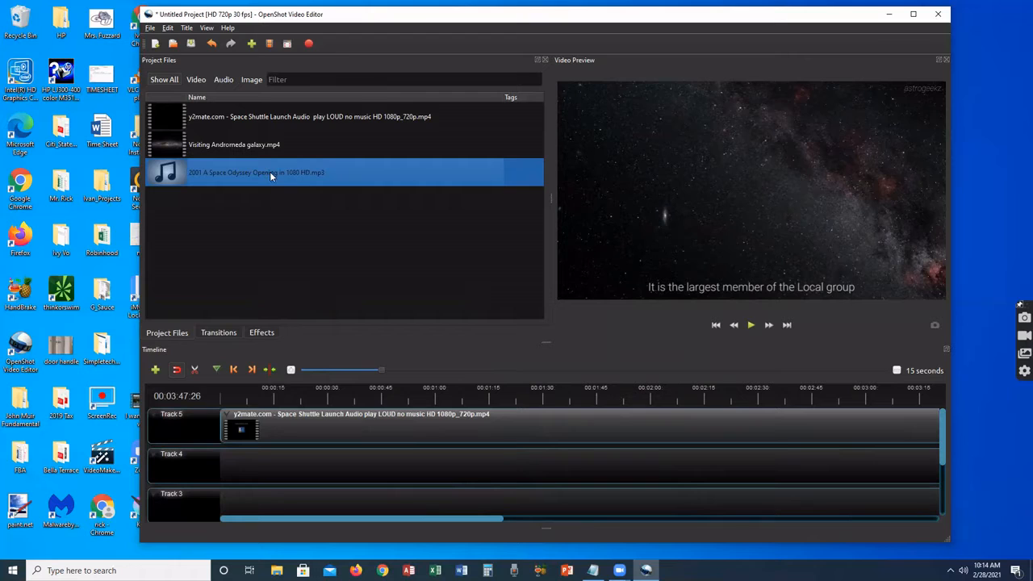
drag(269, 171, 218, 448)
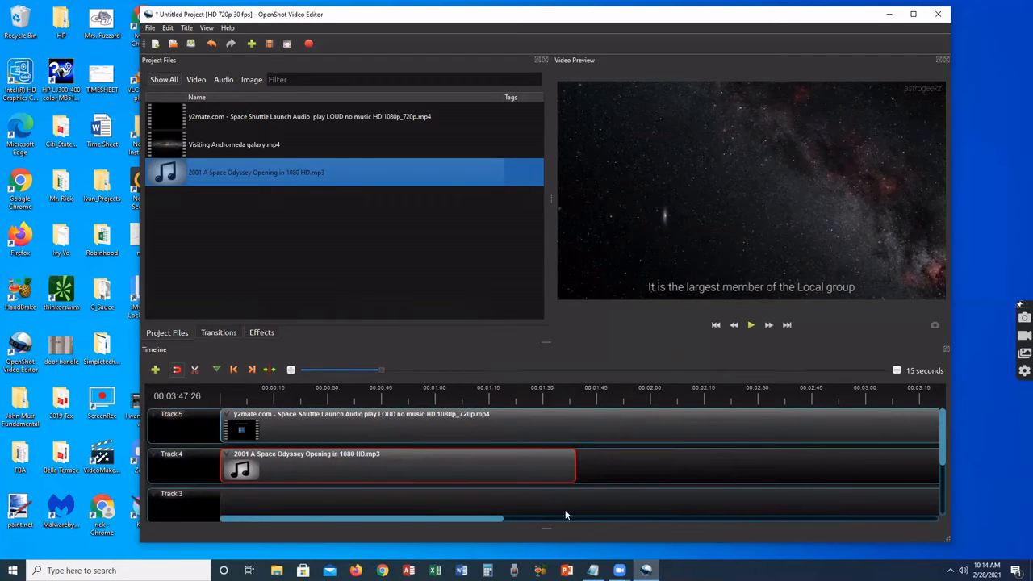
Return the playhead to the beginning, play the video with the music until 00:00:15:06, and select the shuttle clip on Track 5.
drag(490, 522, 681, 525)
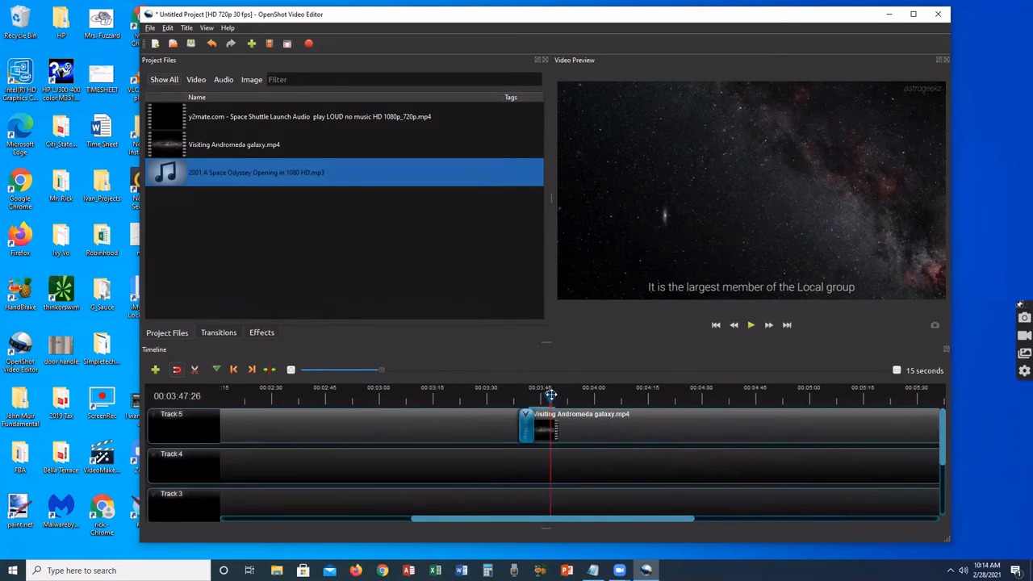
drag(550, 394, 111, 397)
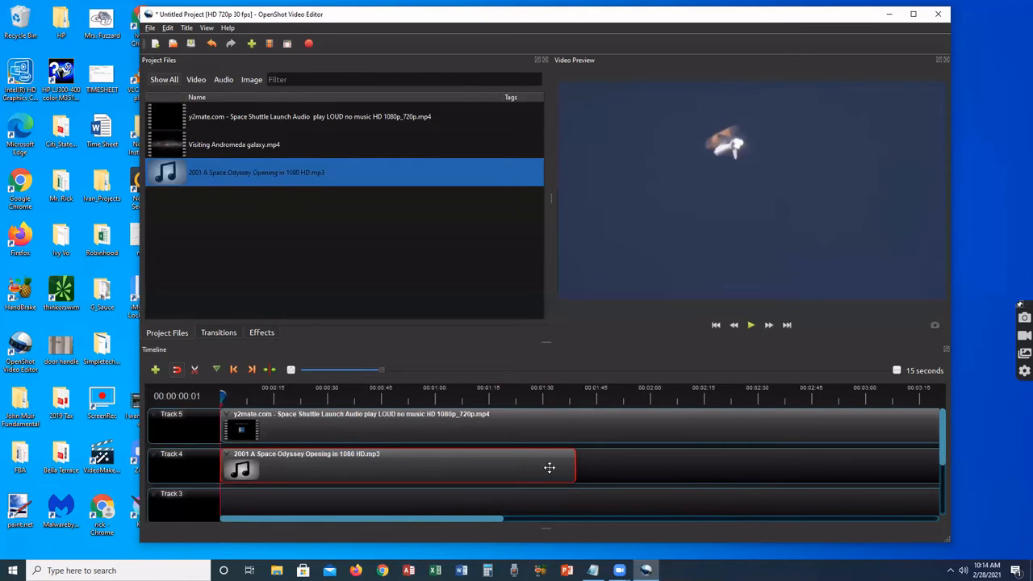
click(751, 325)
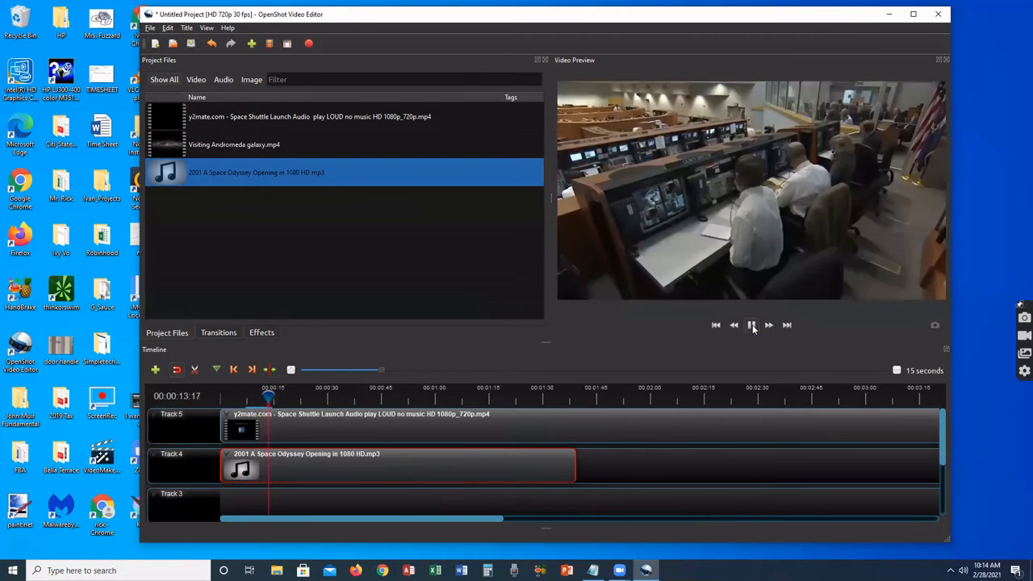
click(752, 325)
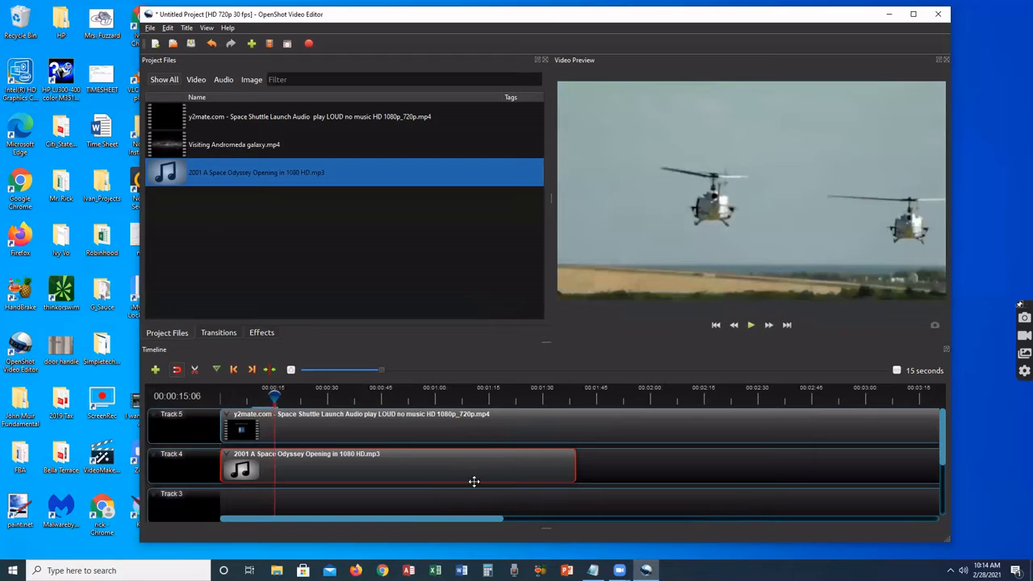
click(491, 431)
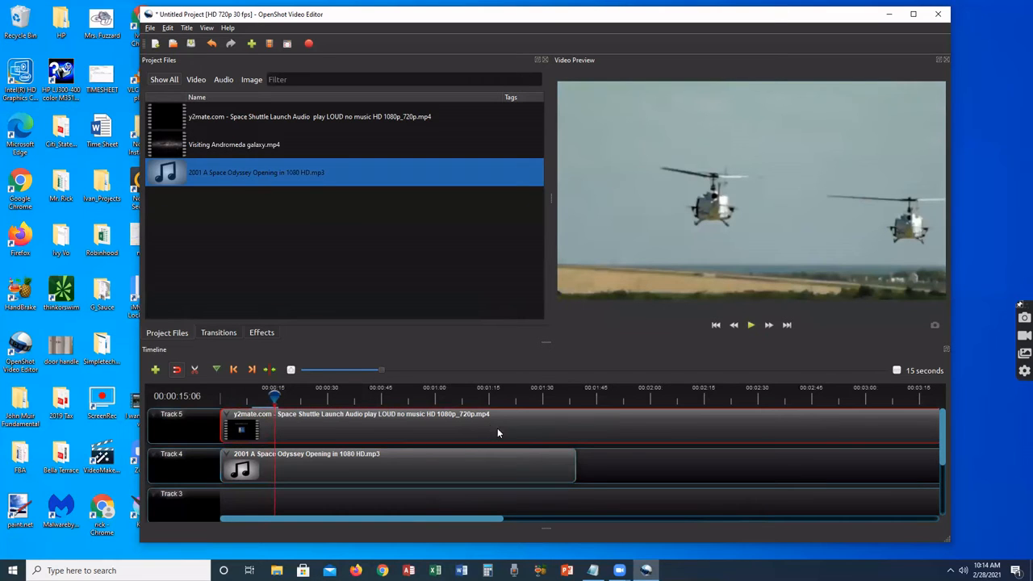
right_click(497, 433)
mouse_move(601, 347)
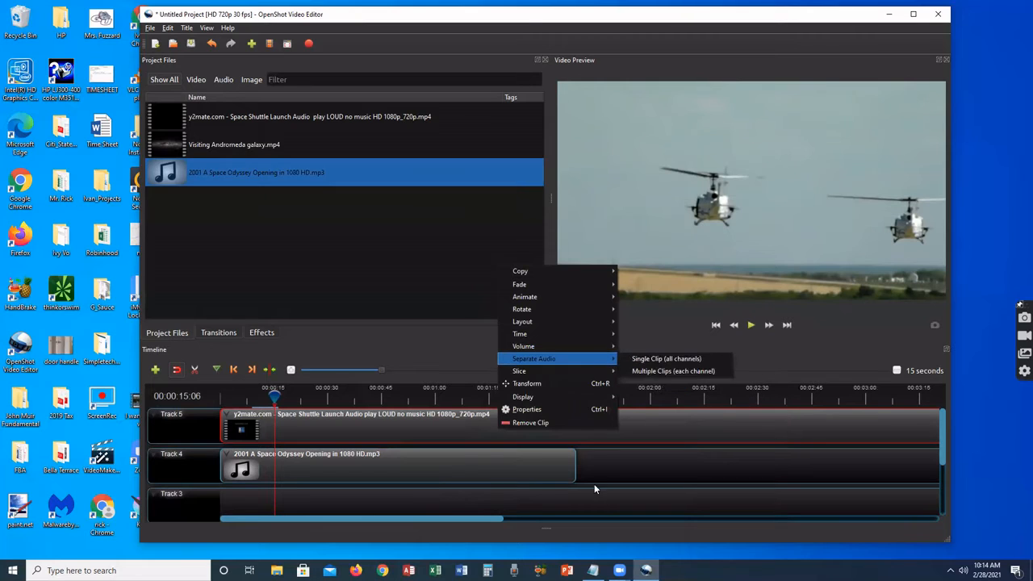
click(627, 470)
Set the volume of the entire shuttle clip on Track 5 to Level 0%.
click(421, 430)
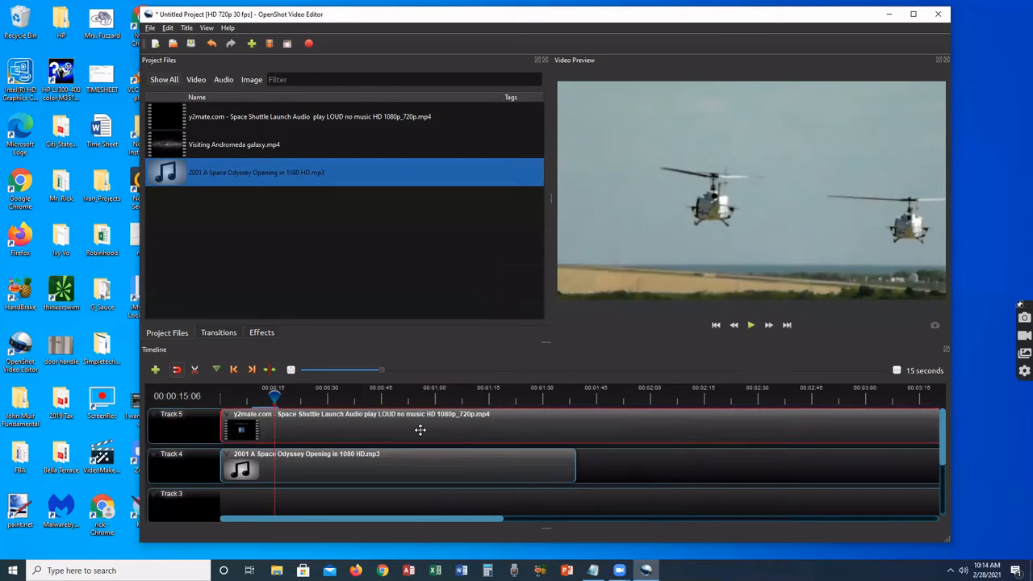
right_click(421, 430)
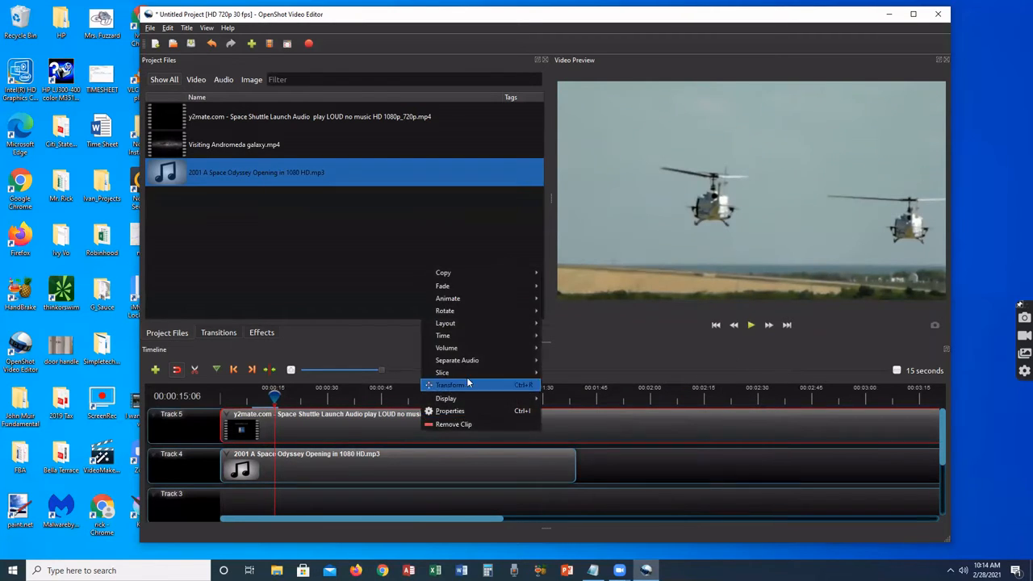
mouse_move(485, 351)
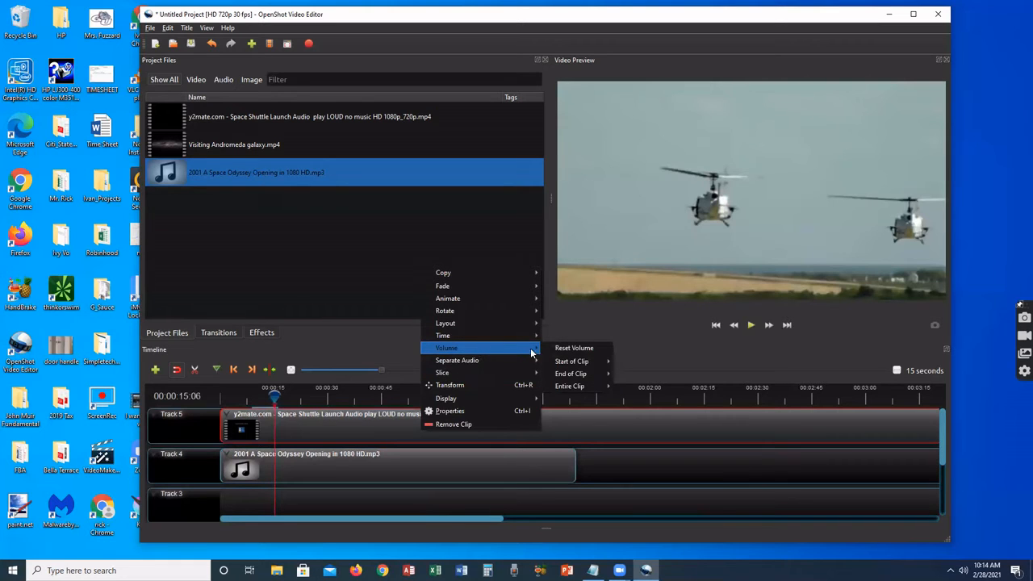
mouse_move(577, 386)
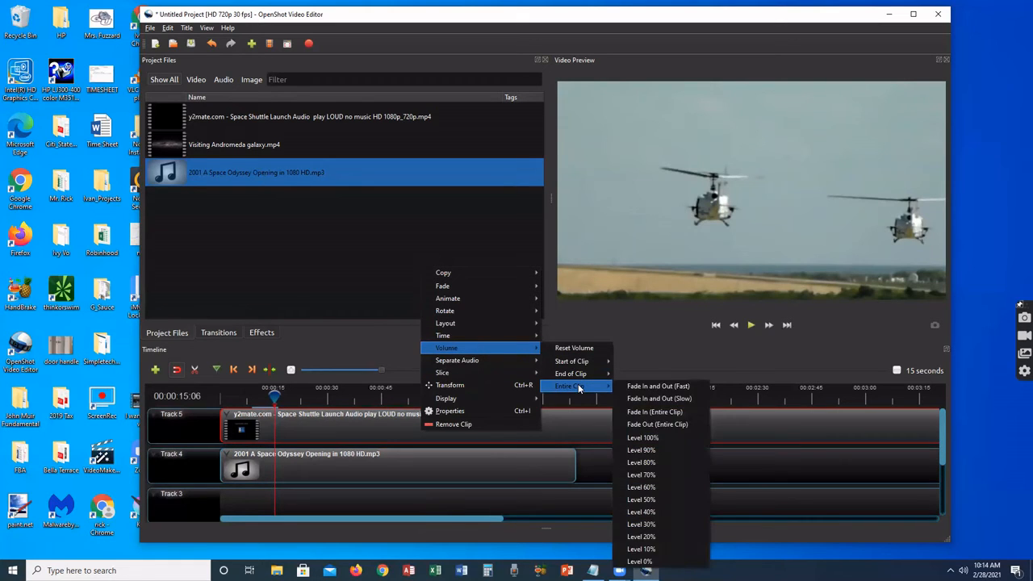
click(646, 561)
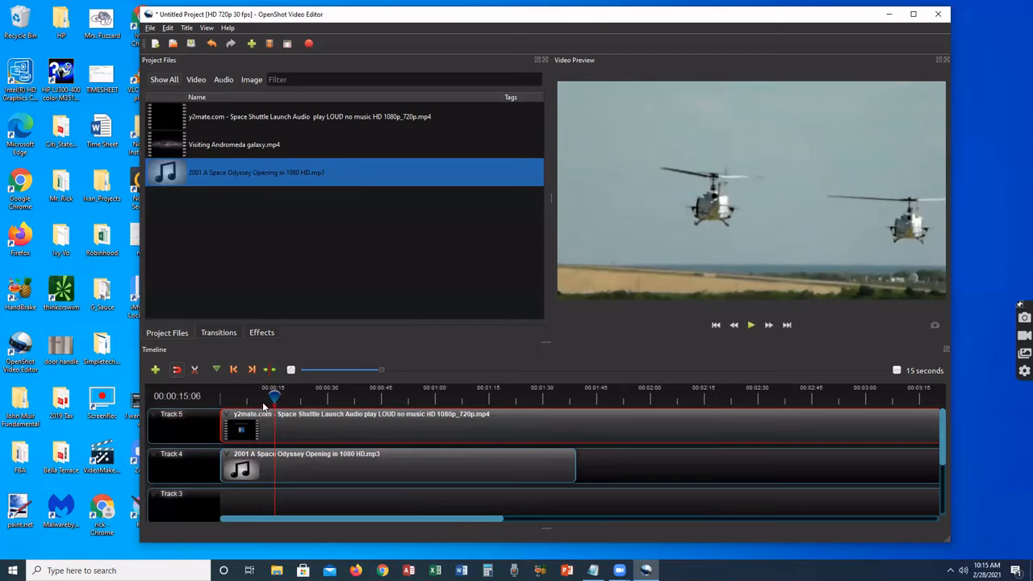
Return the playhead to the beginning, select the music clip on Track 4, and play the video with the music until 00:00:28:04.
drag(258, 395, 201, 396)
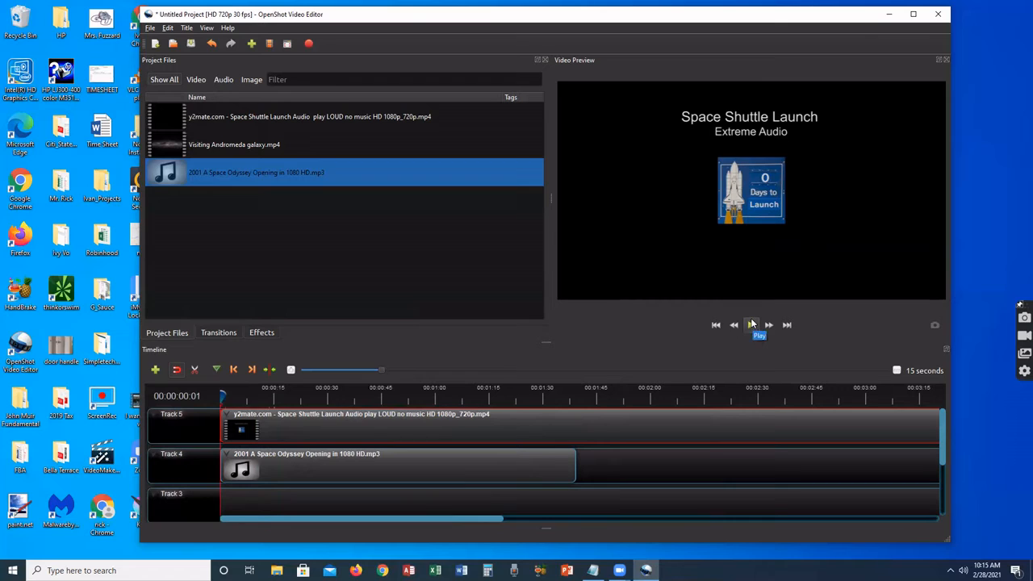
click(321, 469)
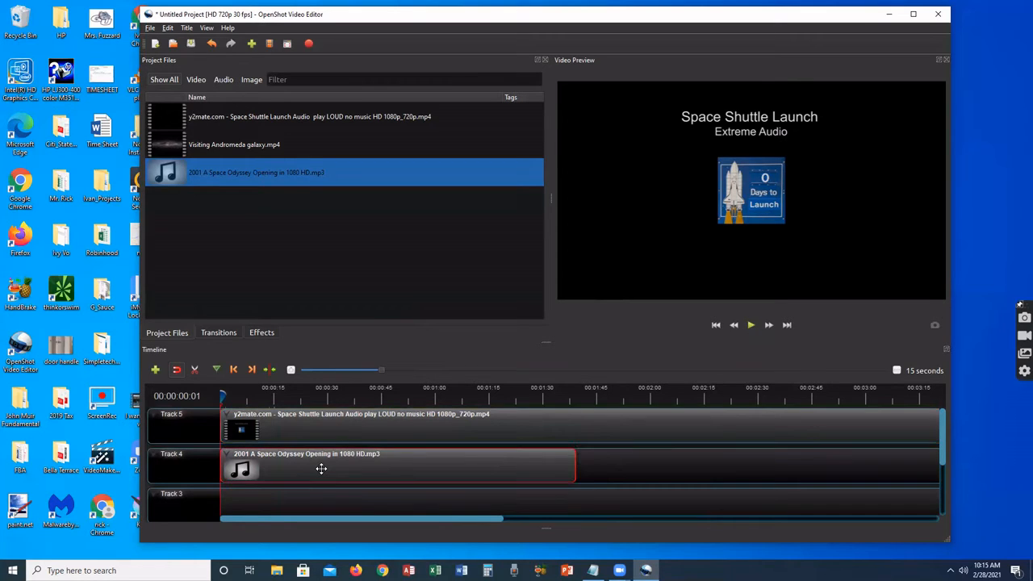
click(750, 325)
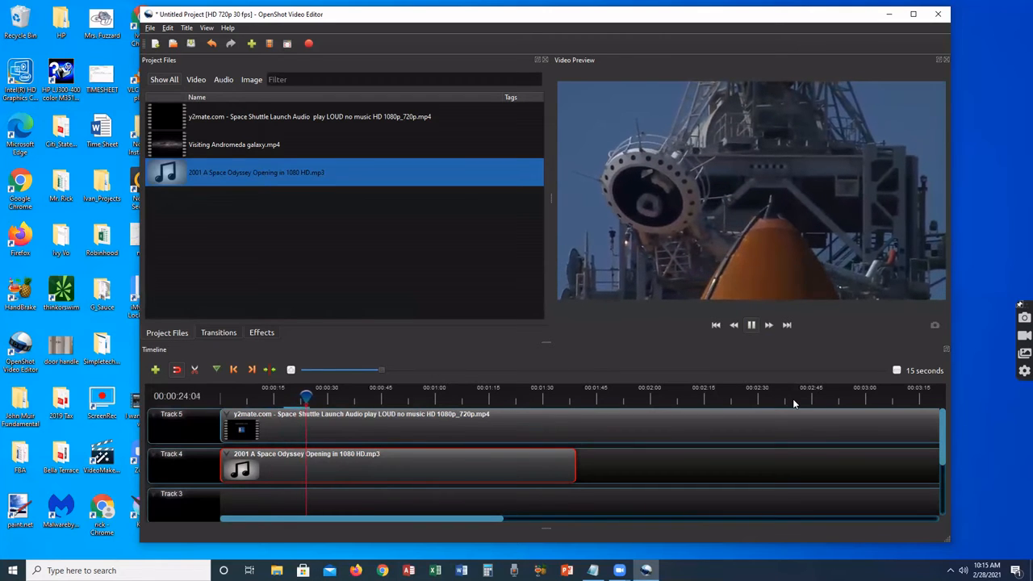
click(752, 325)
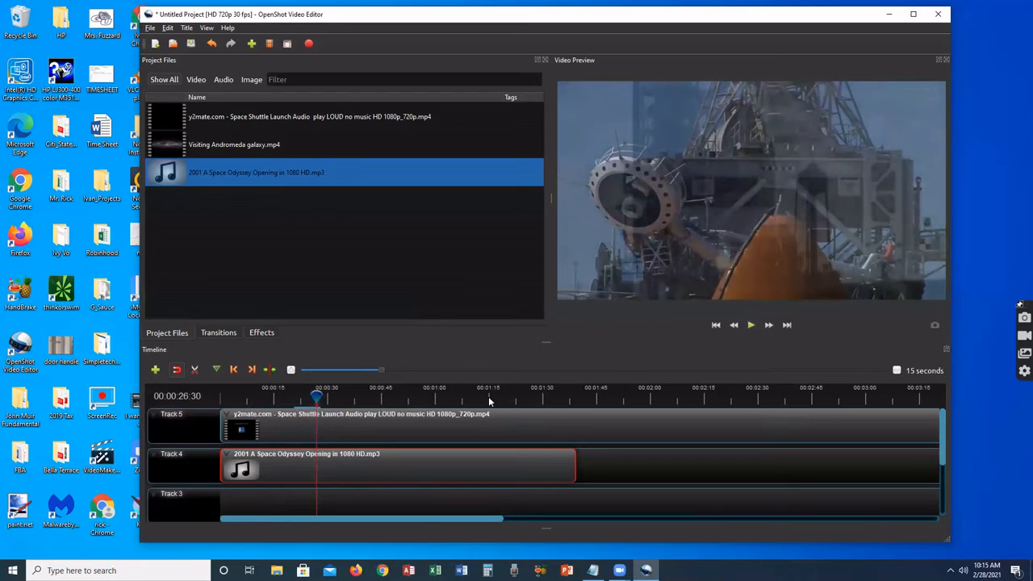
click(751, 325)
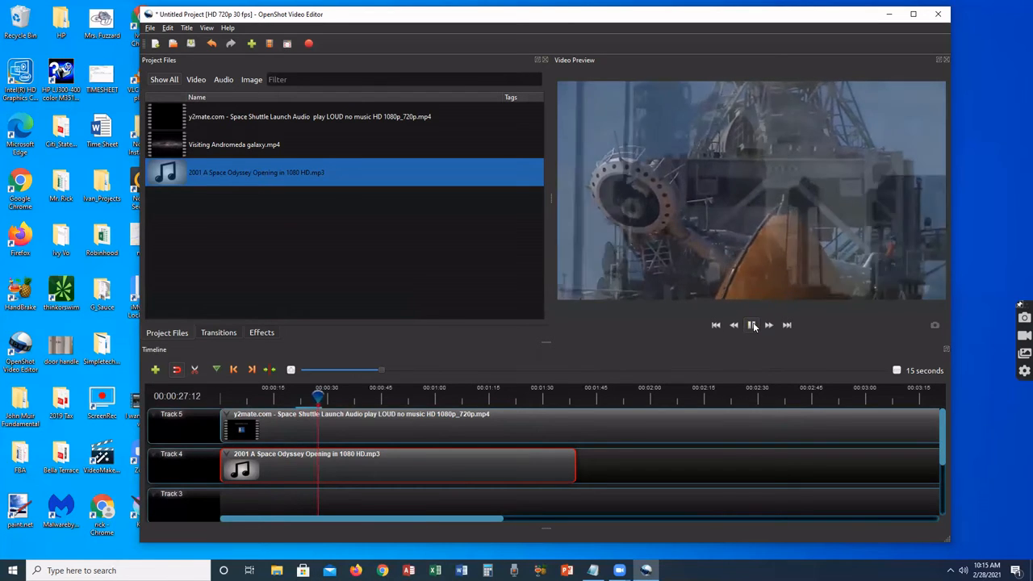
click(751, 325)
Set the volume of the entire music clip on Track 4 to Level 30% and play briefly to check the loudness.
click(730, 468)
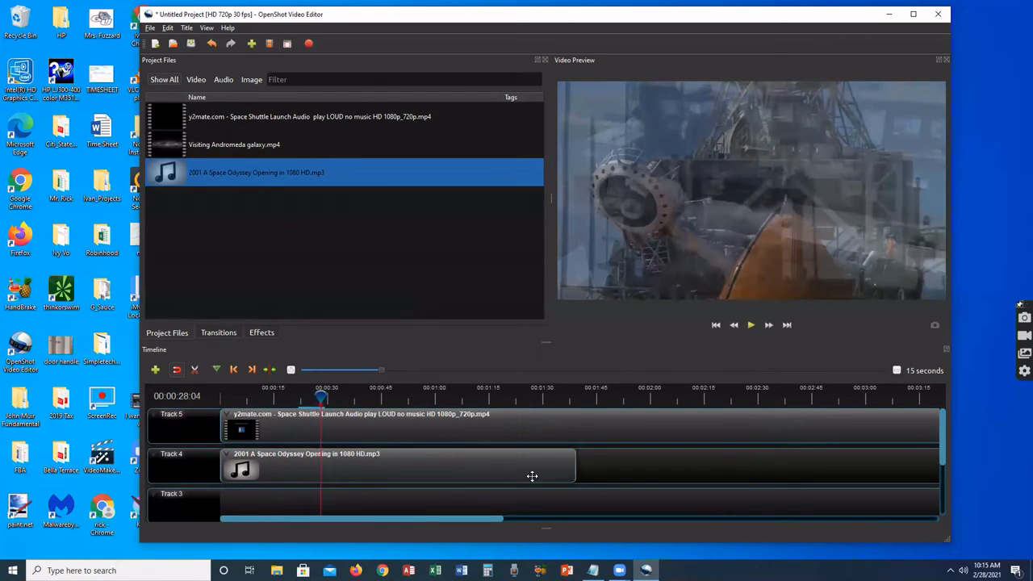
click(532, 472)
right_click(531, 469)
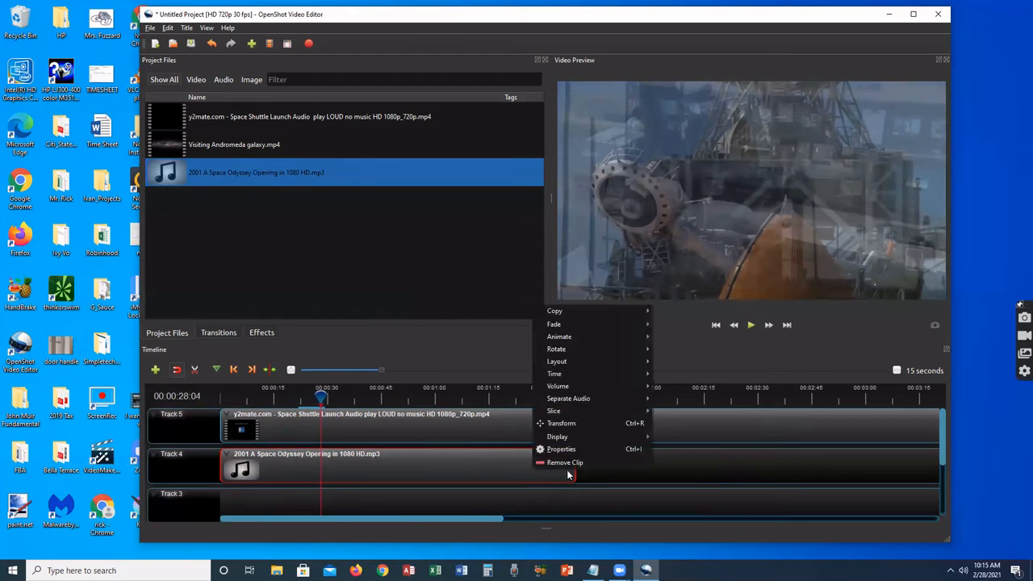
mouse_move(589, 389)
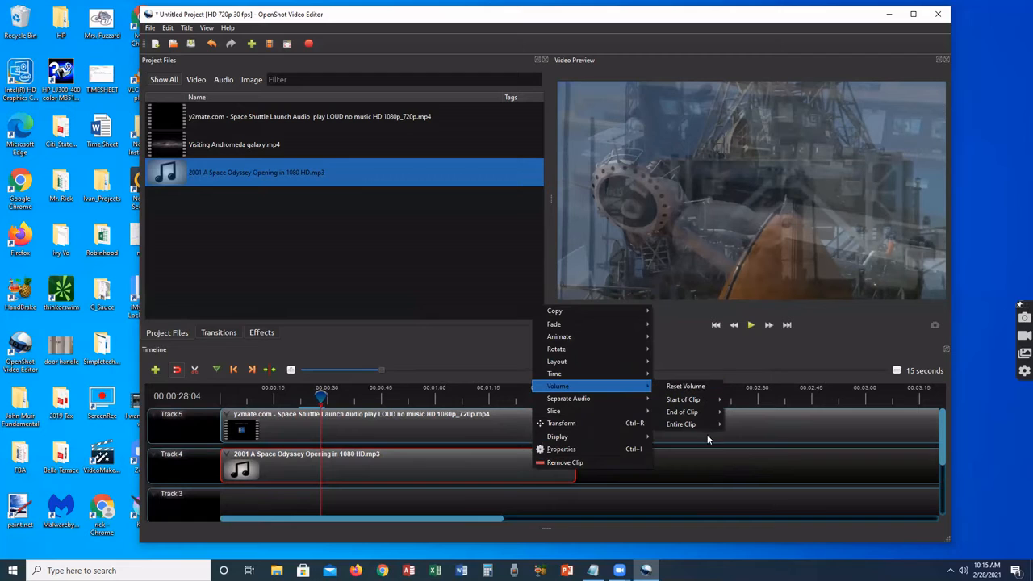
mouse_move(707, 425)
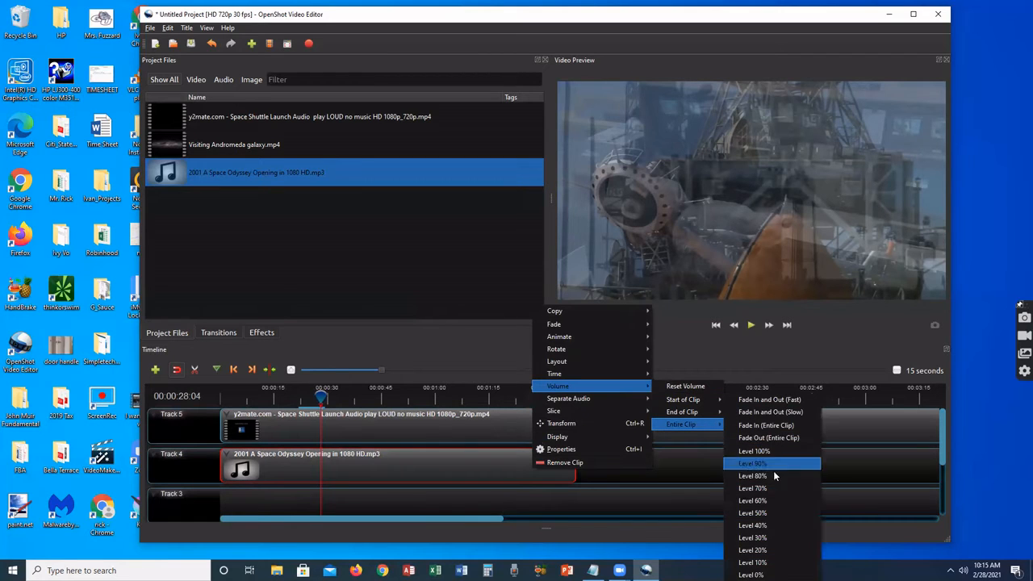
click(773, 534)
click(751, 325)
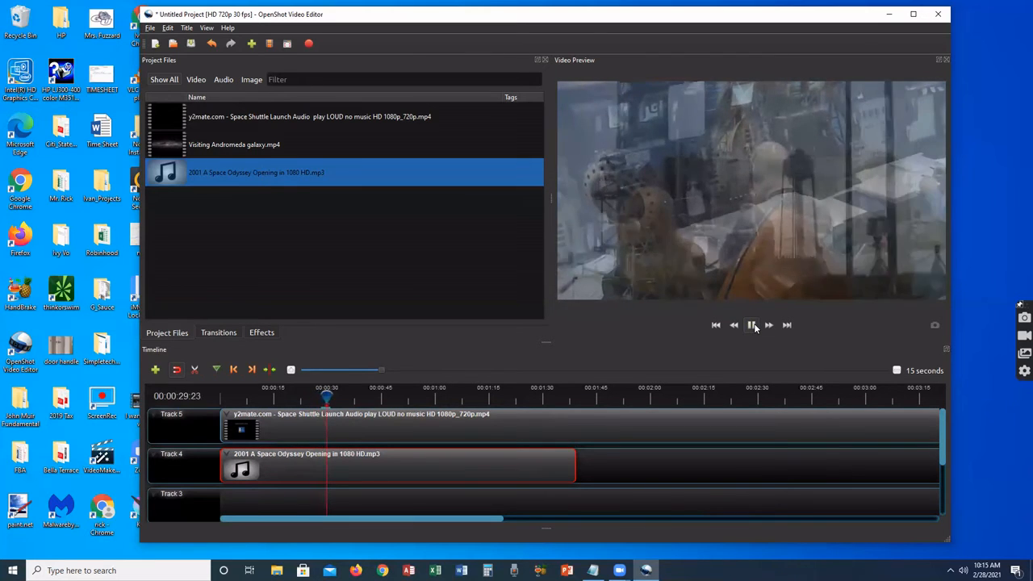
click(751, 325)
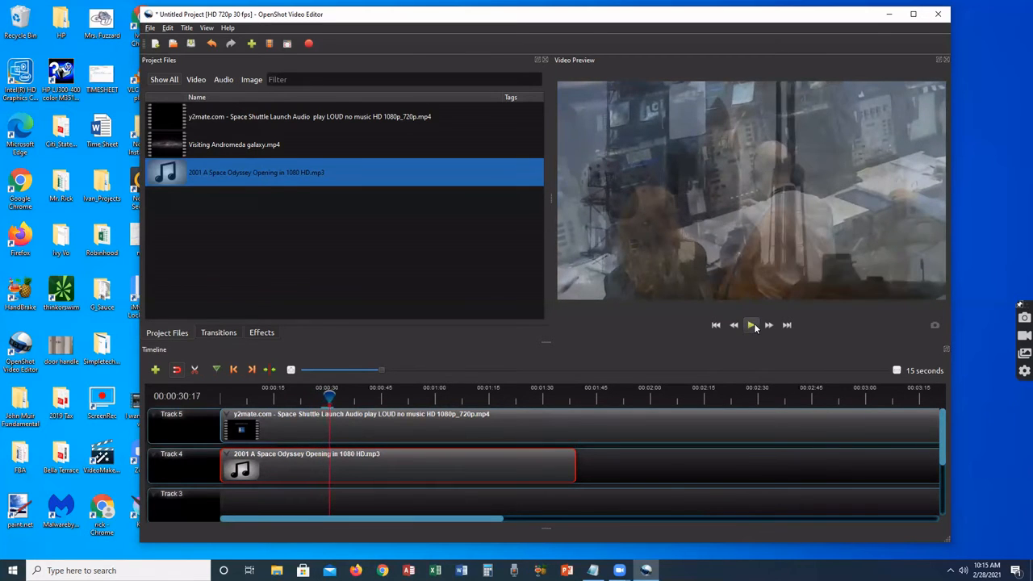
Set the volume of the entire music clip on Track 4 to Level 20% and check it by playing until 00:00:37:21.
right_click(389, 466)
mouse_move(512, 378)
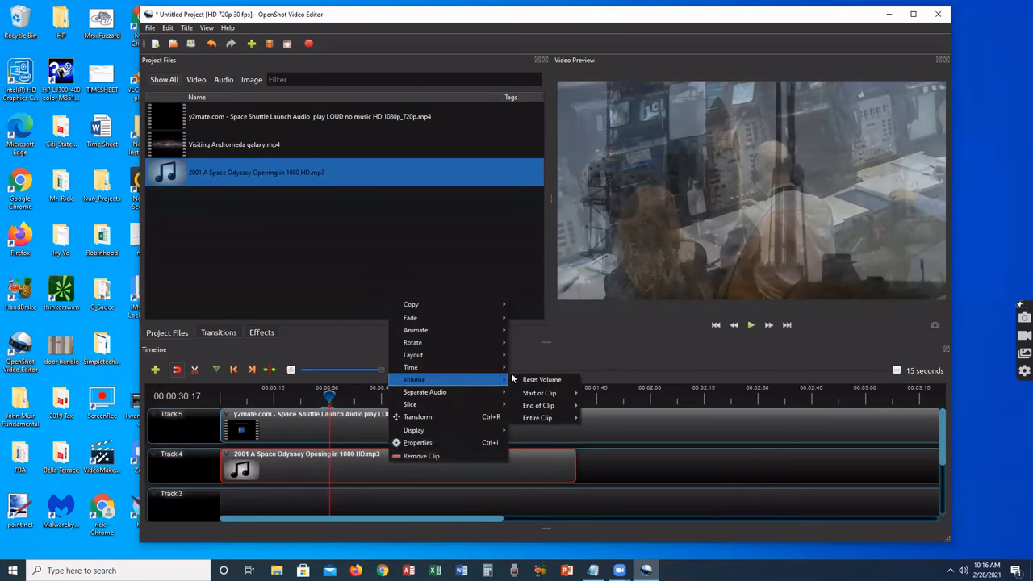
mouse_move(546, 416)
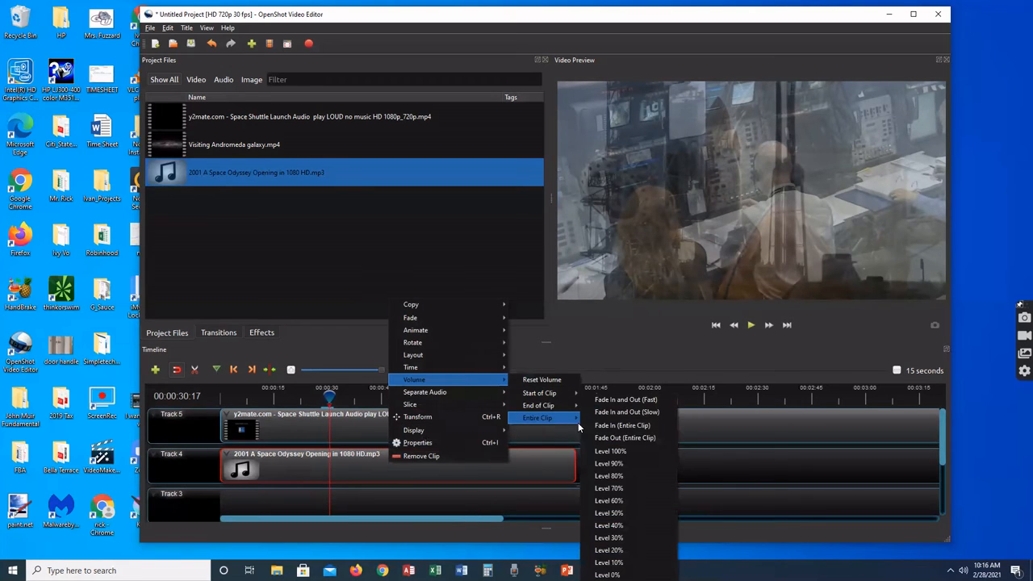
click(617, 552)
click(751, 324)
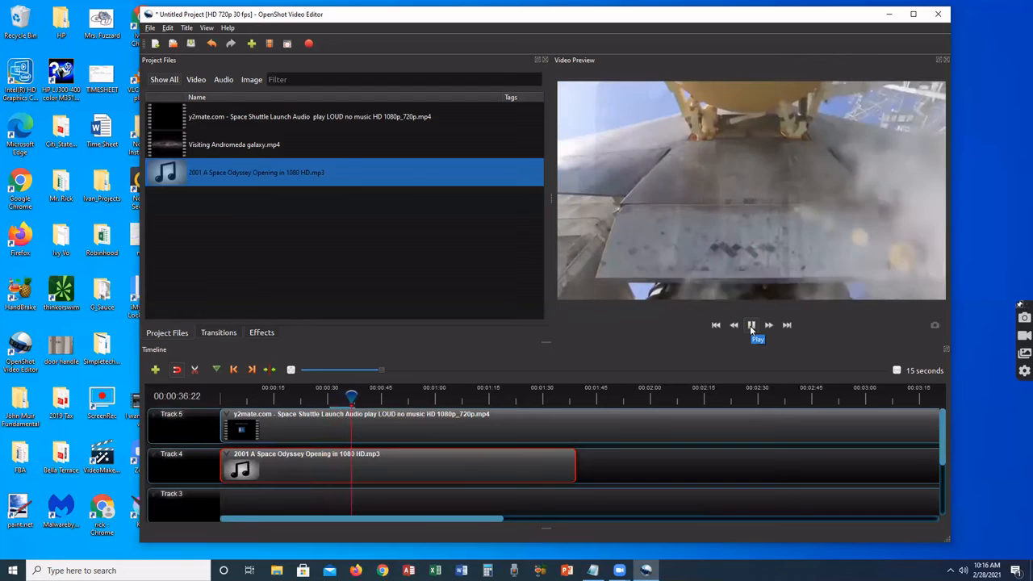
click(750, 325)
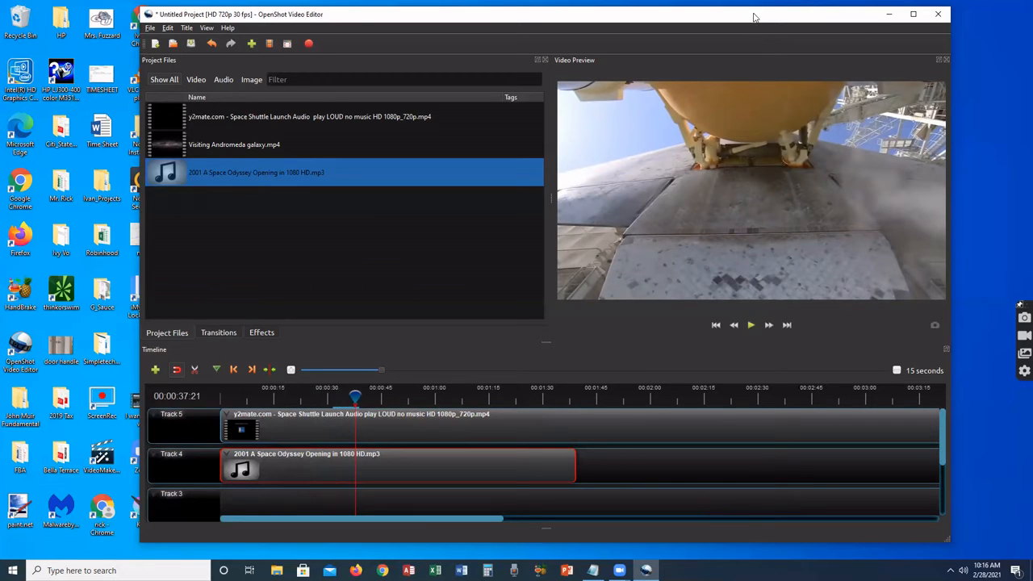
Move the OpenShot window aside to free space on the desktop, and search for "voice" to open Voice Recorder.
drag(755, 17, 828, 13)
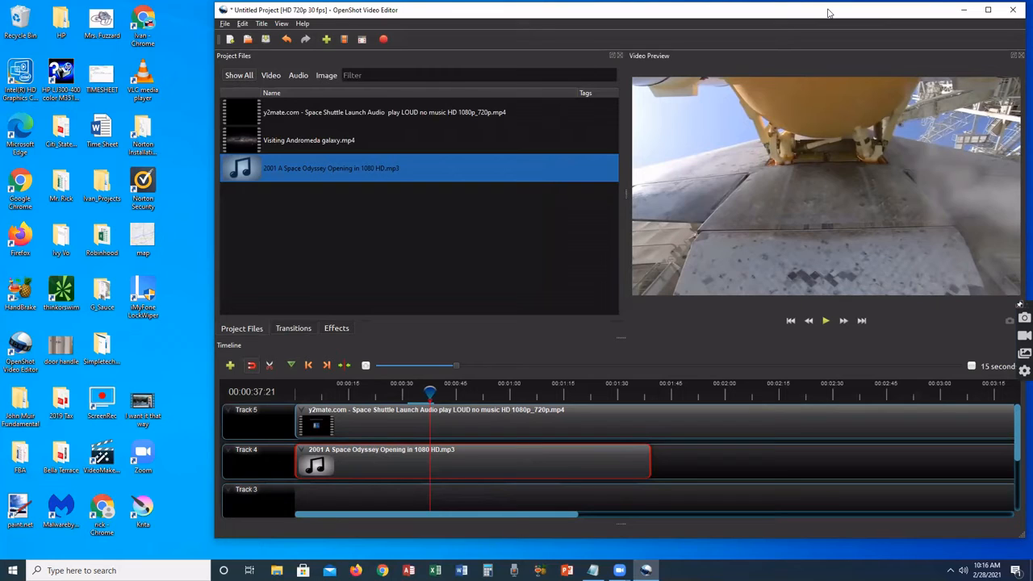
click(81, 570)
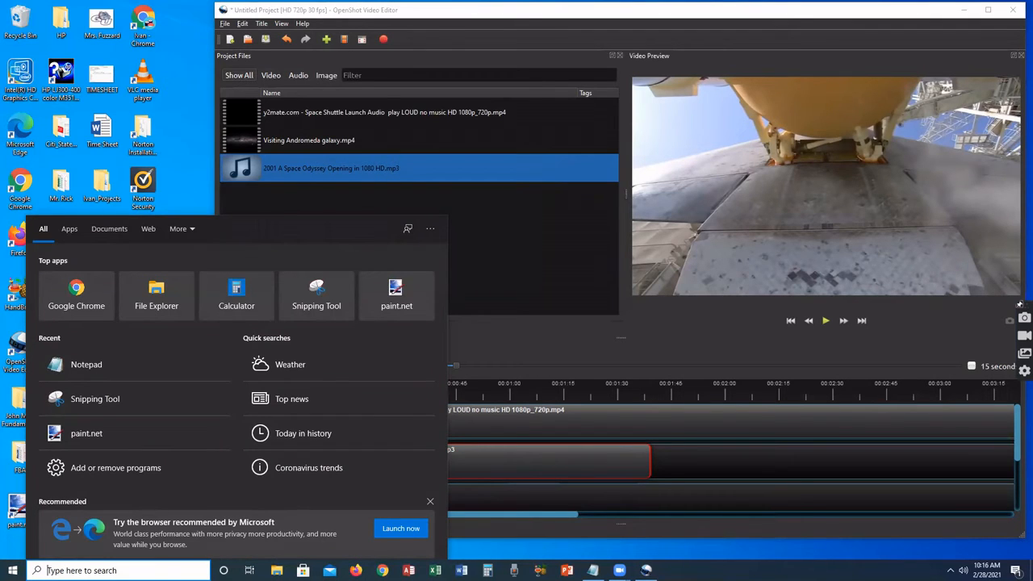
text(voice)
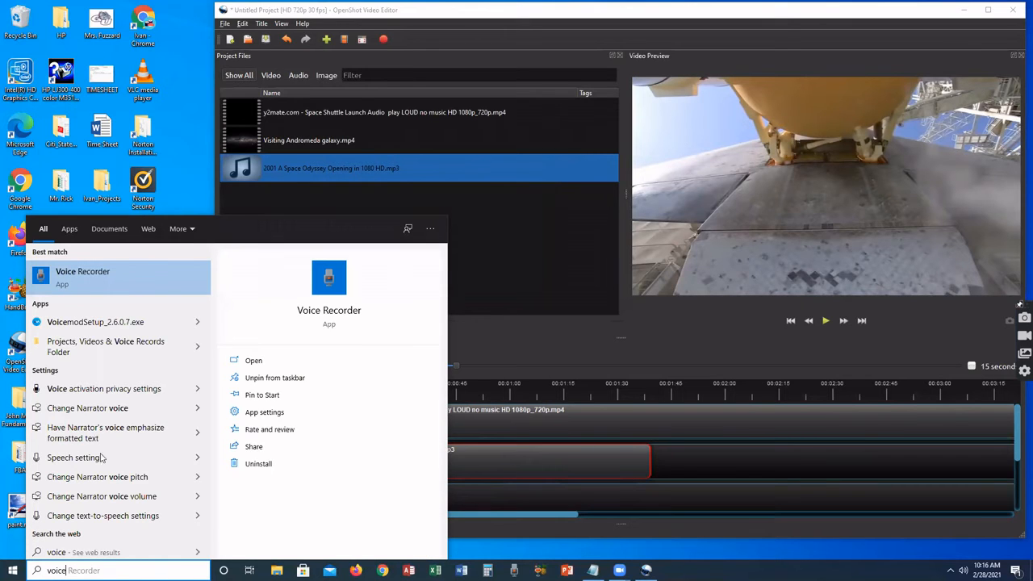
click(112, 274)
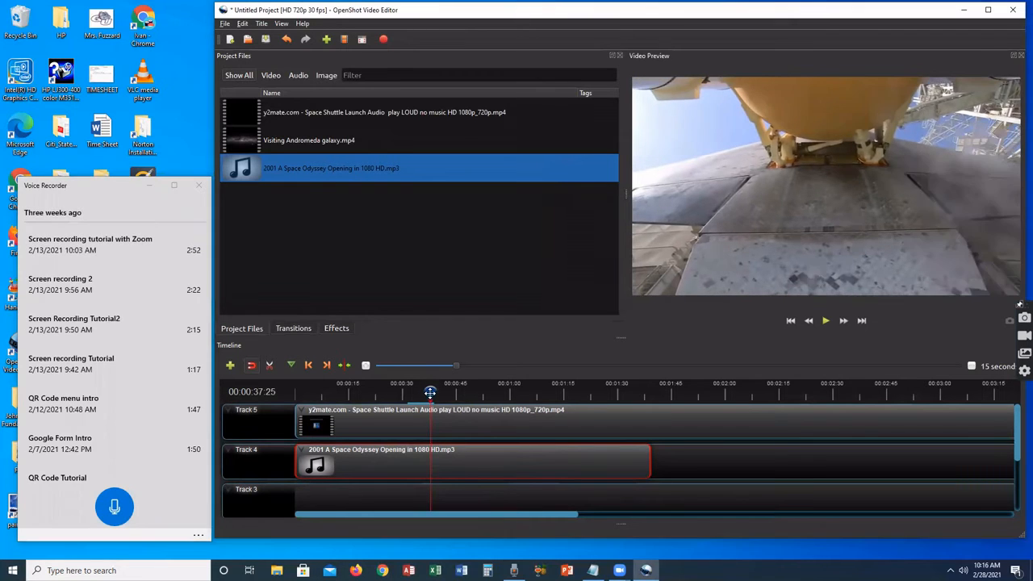
Play the project in OpenShot from the beginning and make a short test recording of about 2 seconds in Voice Recorder.
drag(425, 392, 281, 377)
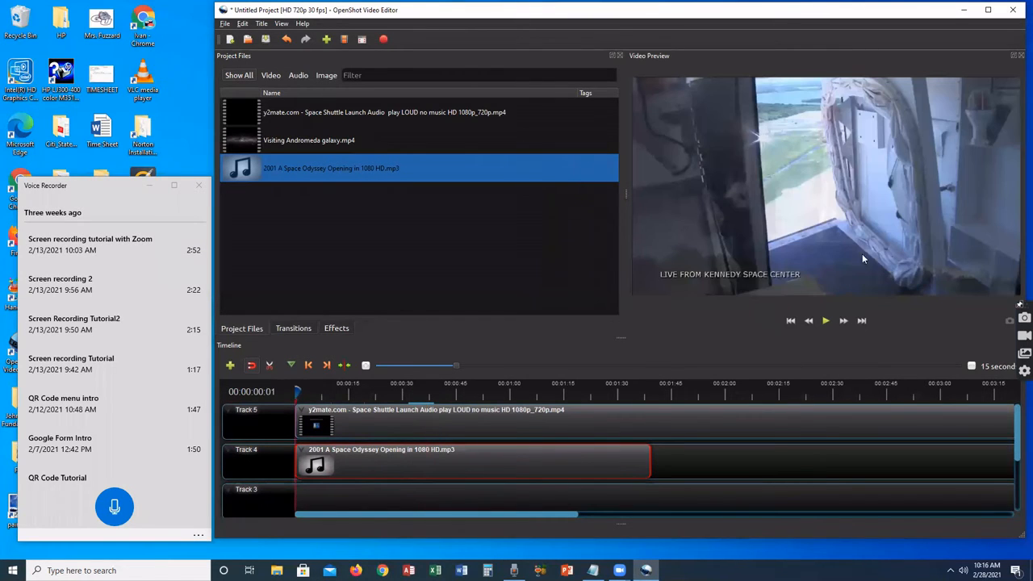
click(826, 322)
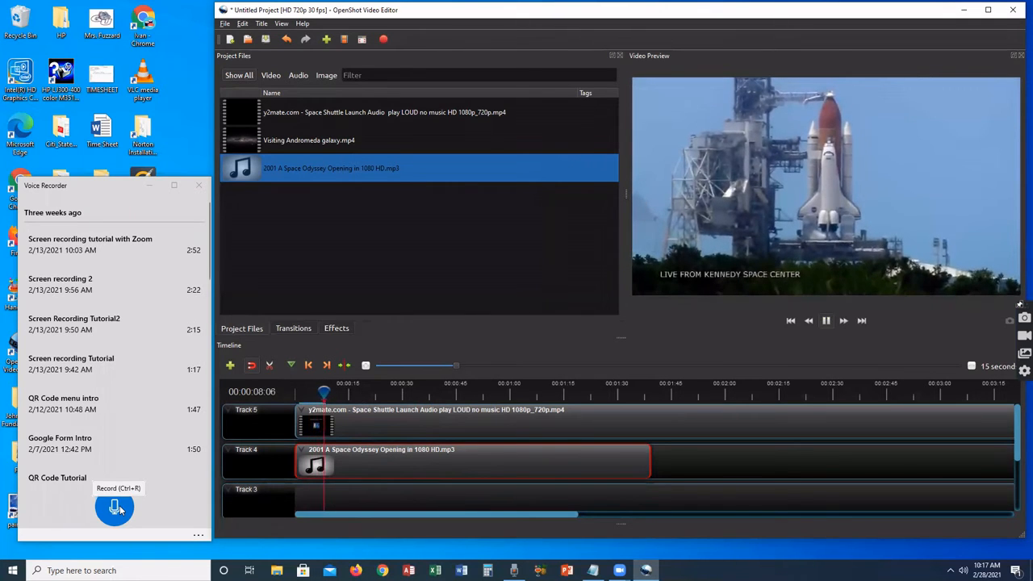
click(115, 506)
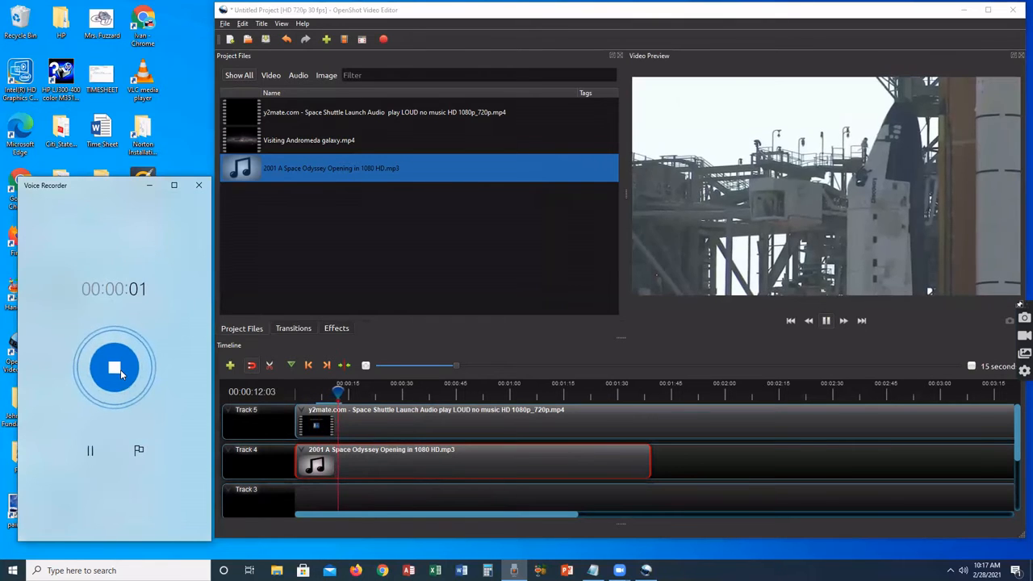
click(120, 369)
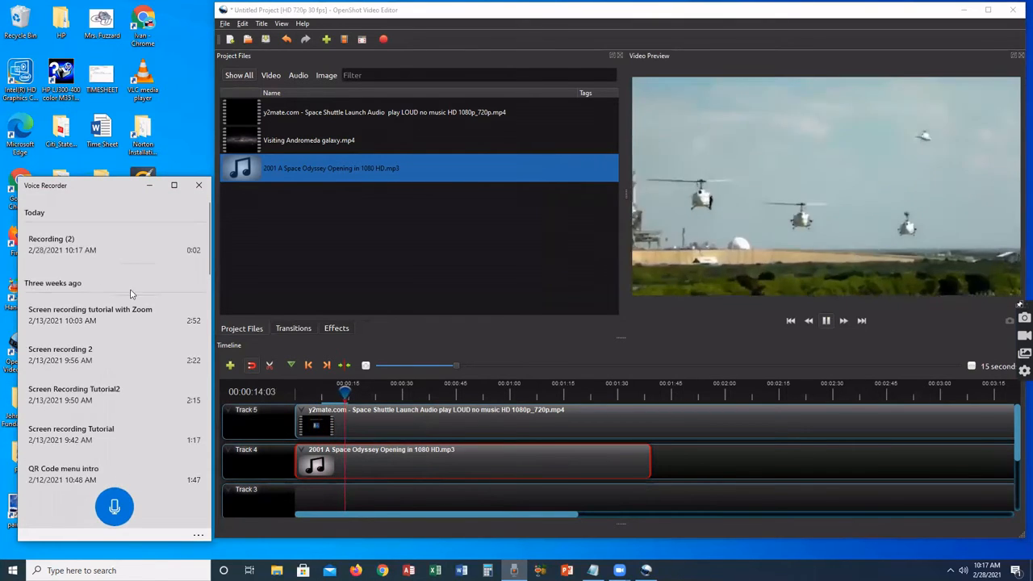
Delete today's test recording from the Voice Recorder list.
right_click(102, 242)
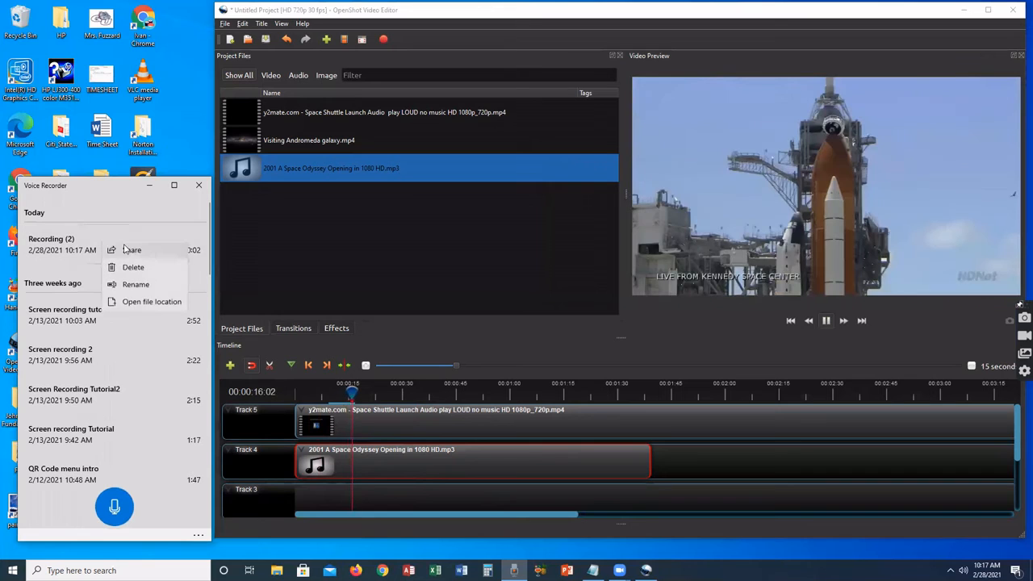
click(134, 269)
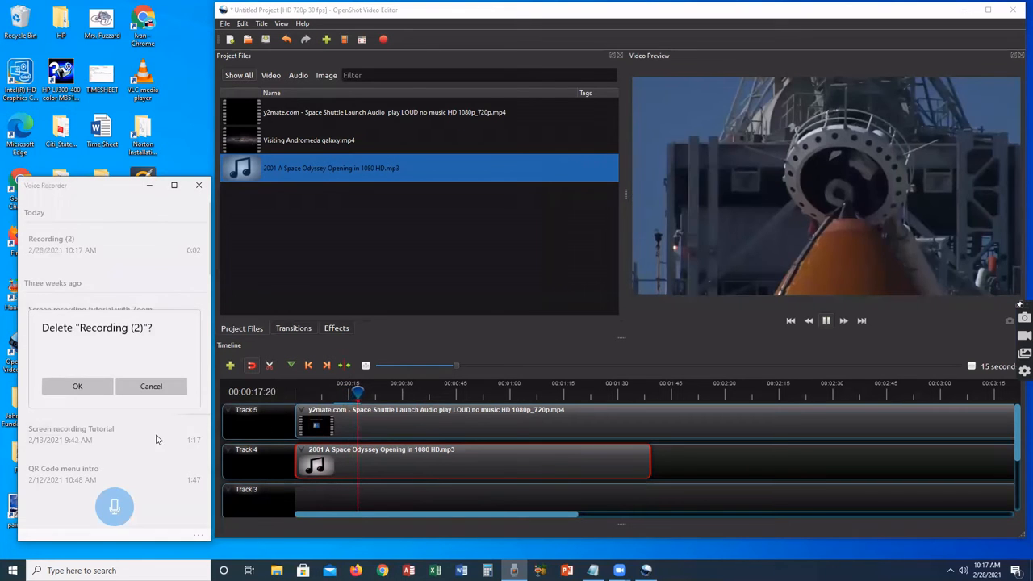
click(81, 387)
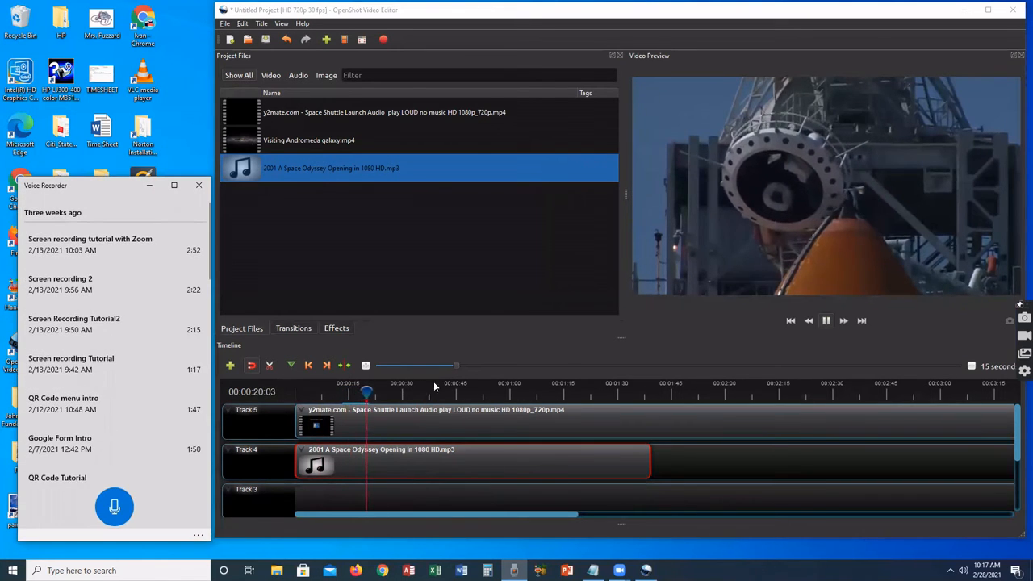
Replay the OpenShot project from the beginning and record a voice narration of about 21 seconds in Voice Recorder.
click(826, 321)
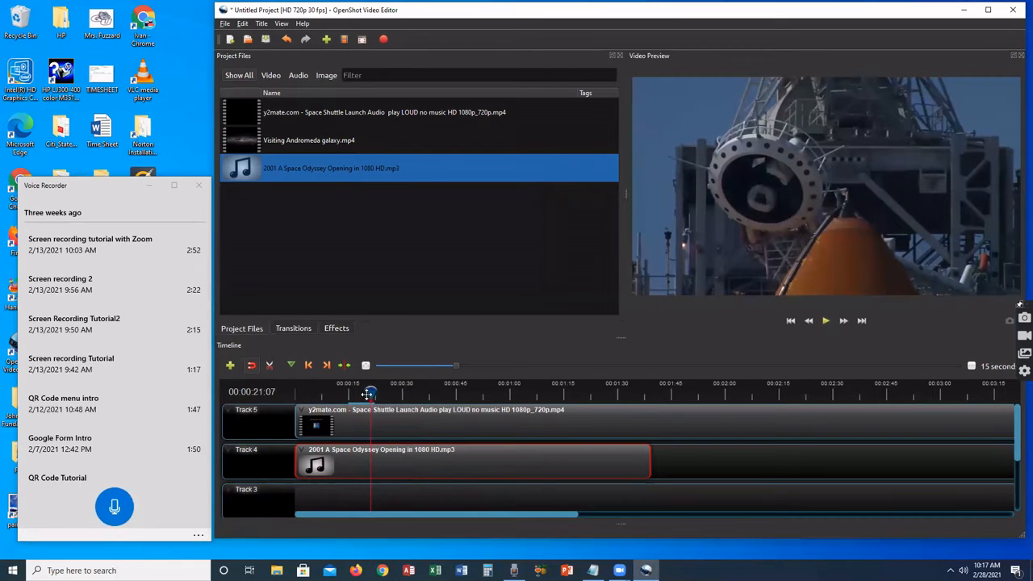
drag(368, 393, 265, 395)
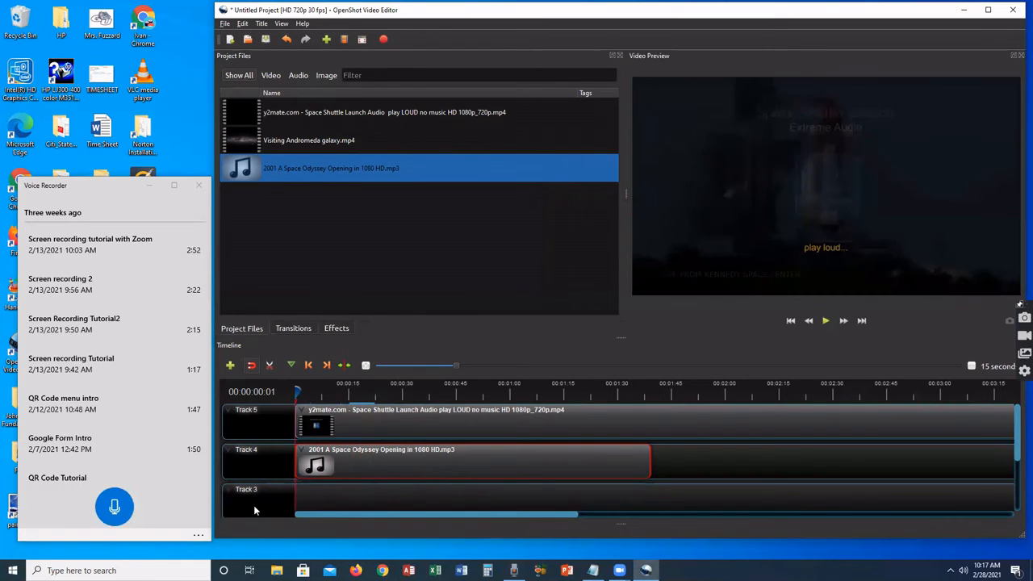
click(825, 320)
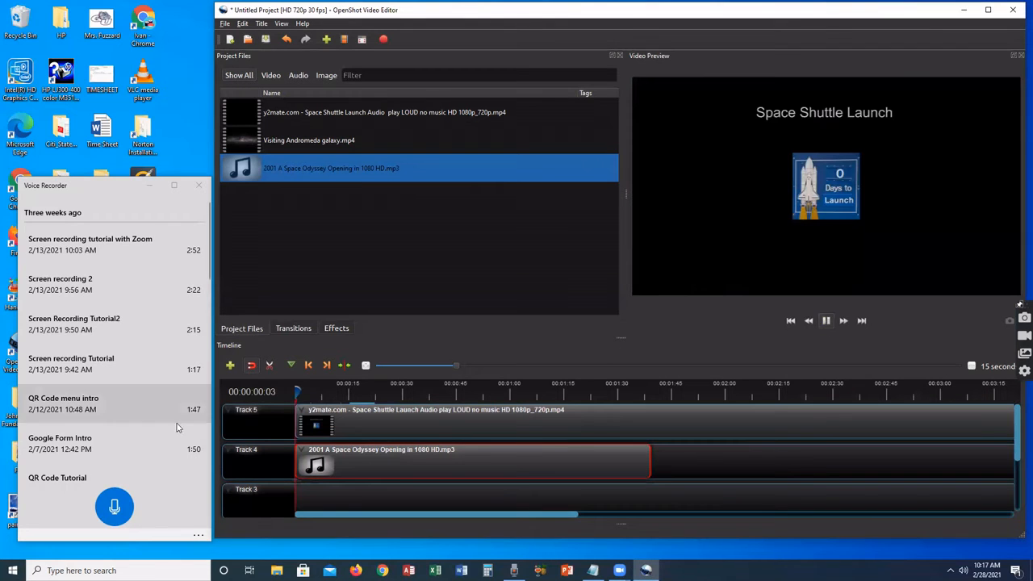
click(123, 507)
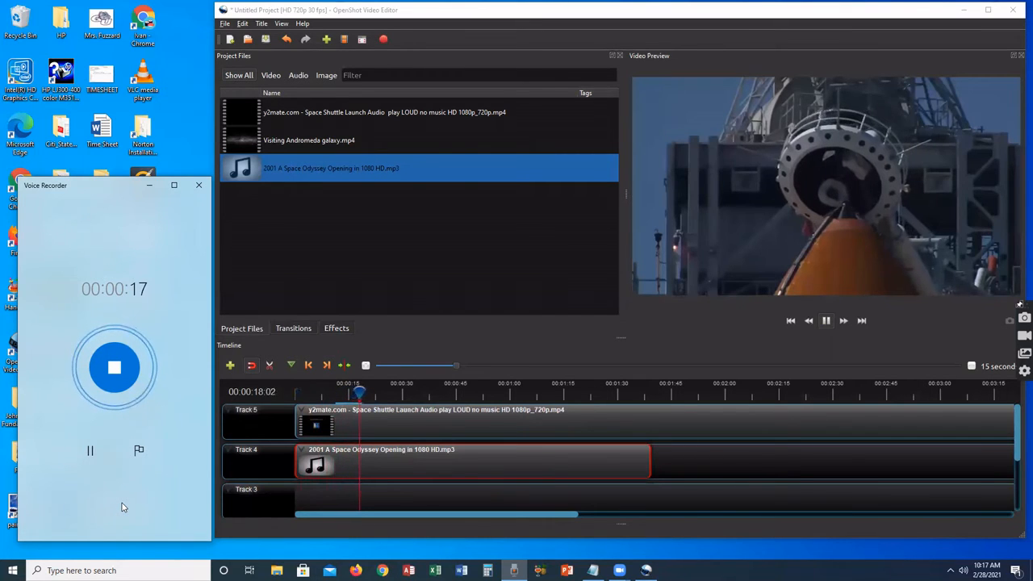
click(115, 368)
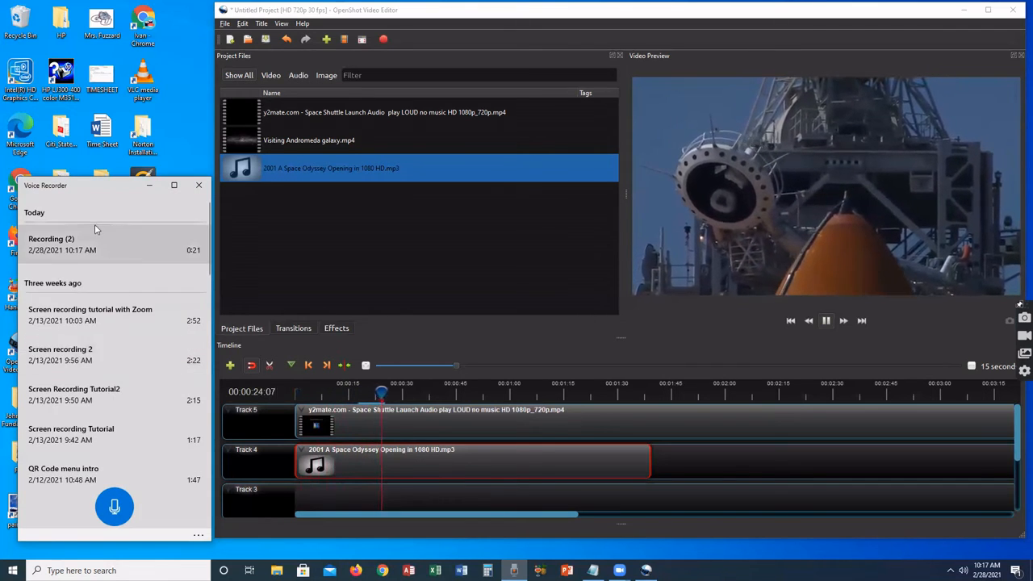
Open the file location of today's recording from Voice Recorder, move the folder window aside, and rename the file as Test.
right_click(96, 242)
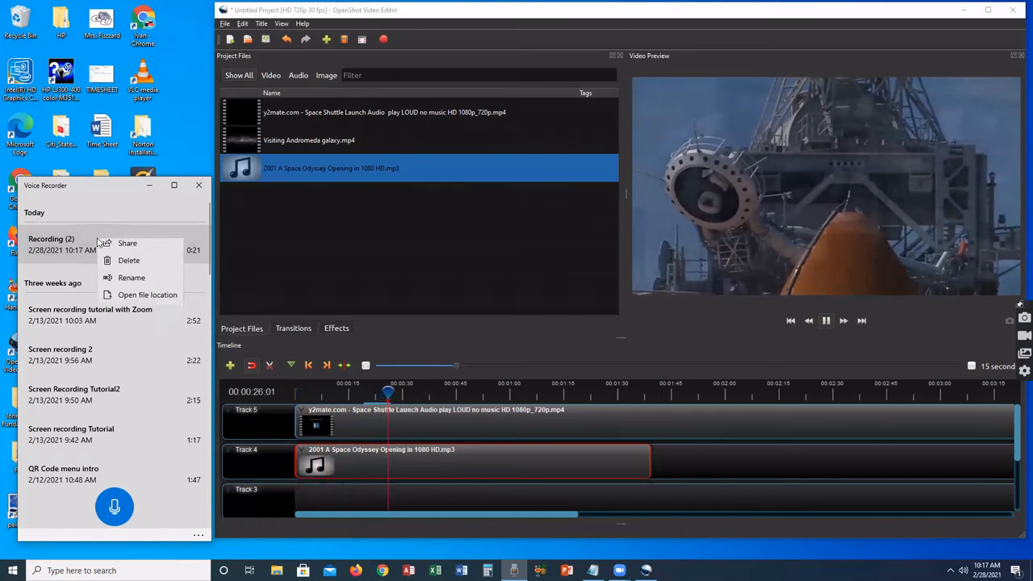
click(134, 298)
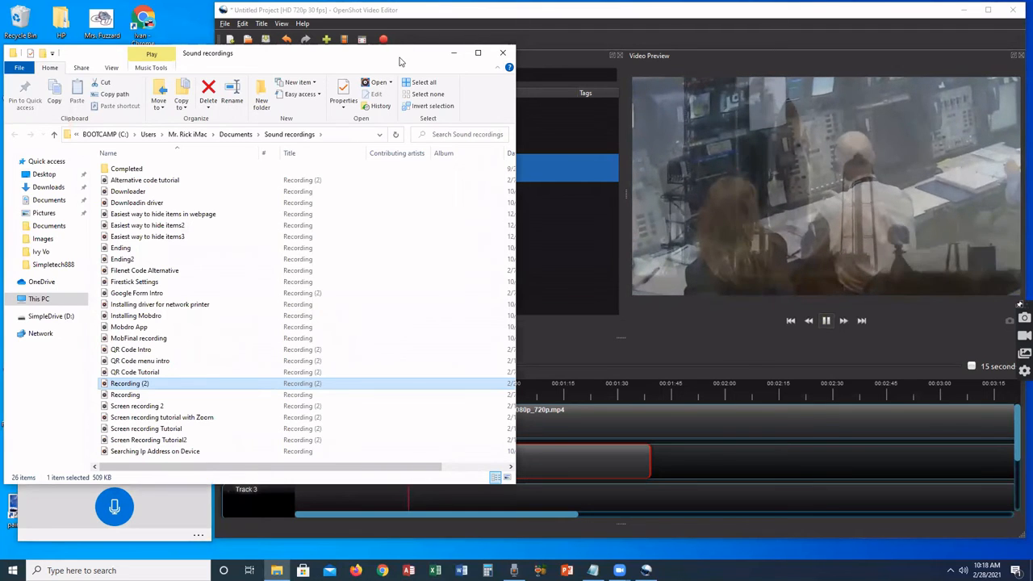
drag(384, 59, 1018, 64)
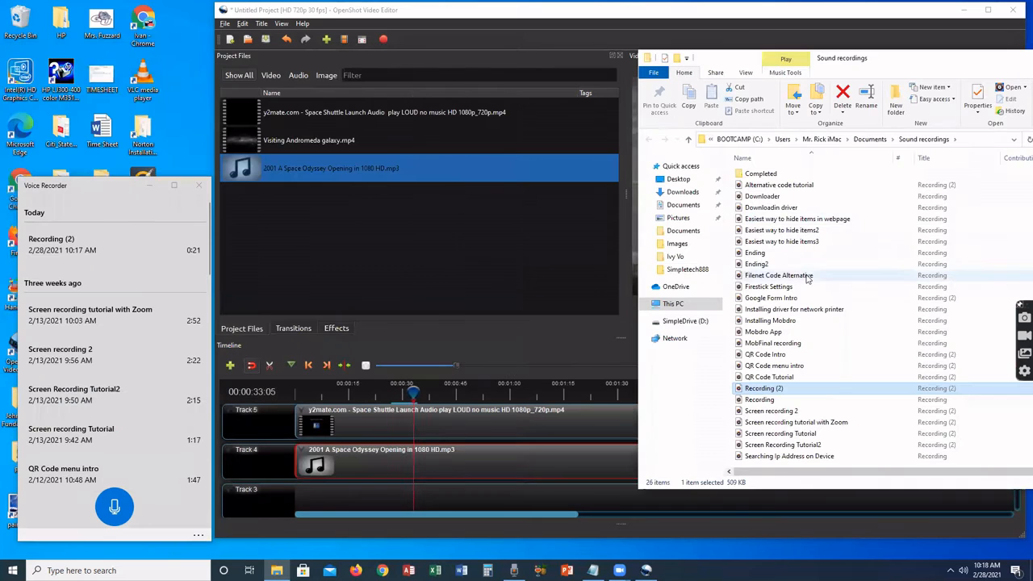
click(775, 390)
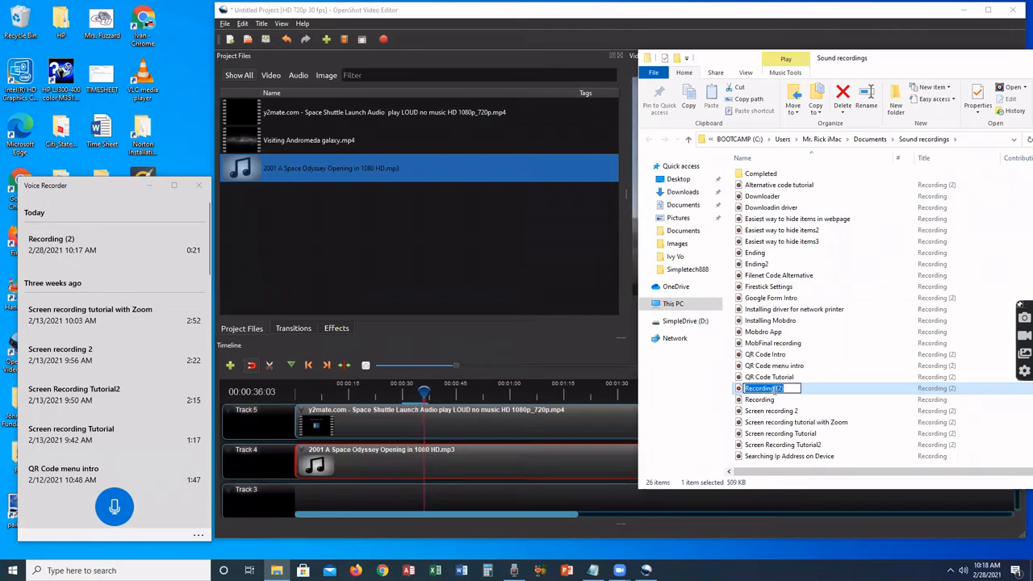
text(Test)
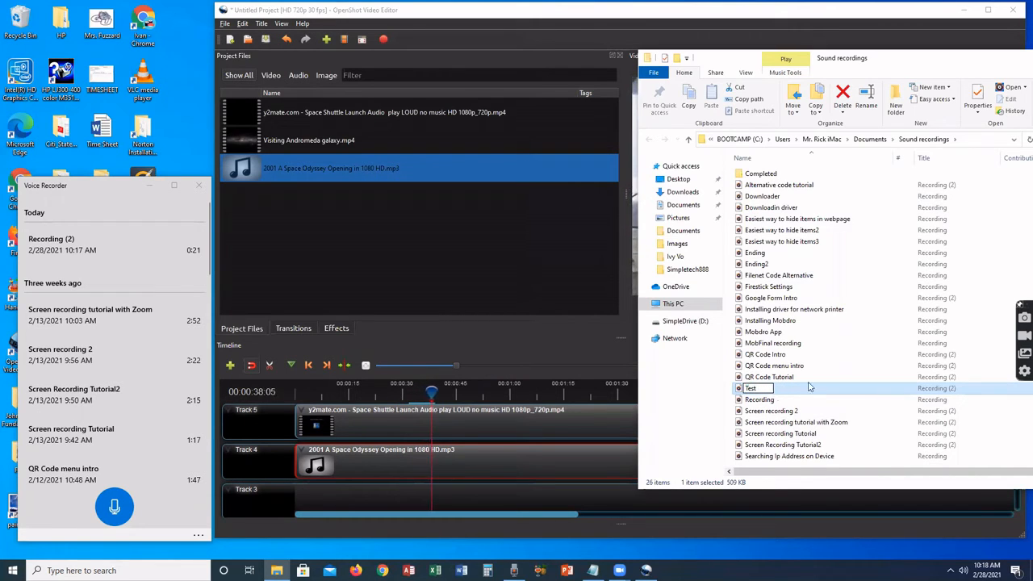
key(Return)
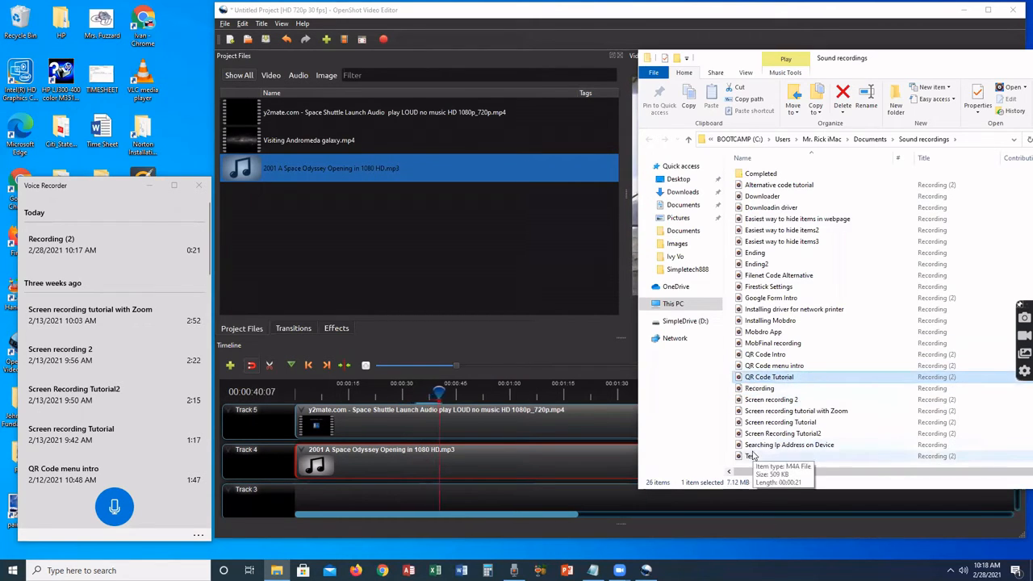
Add the Test recording from the Sound recordings folder to OpenShot's project files and close the folder window.
drag(750, 456, 291, 247)
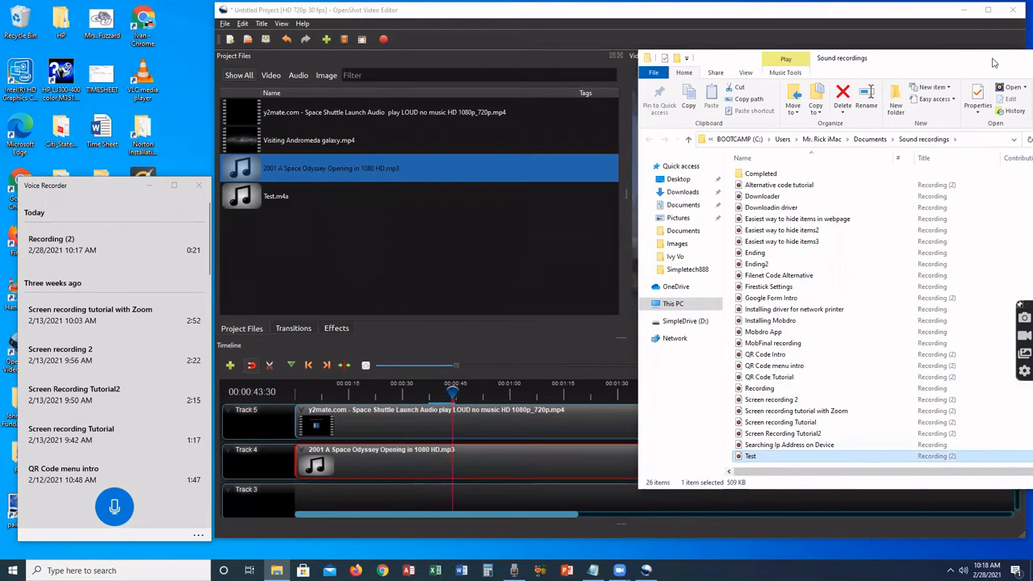
drag(992, 61, 759, 63)
click(903, 59)
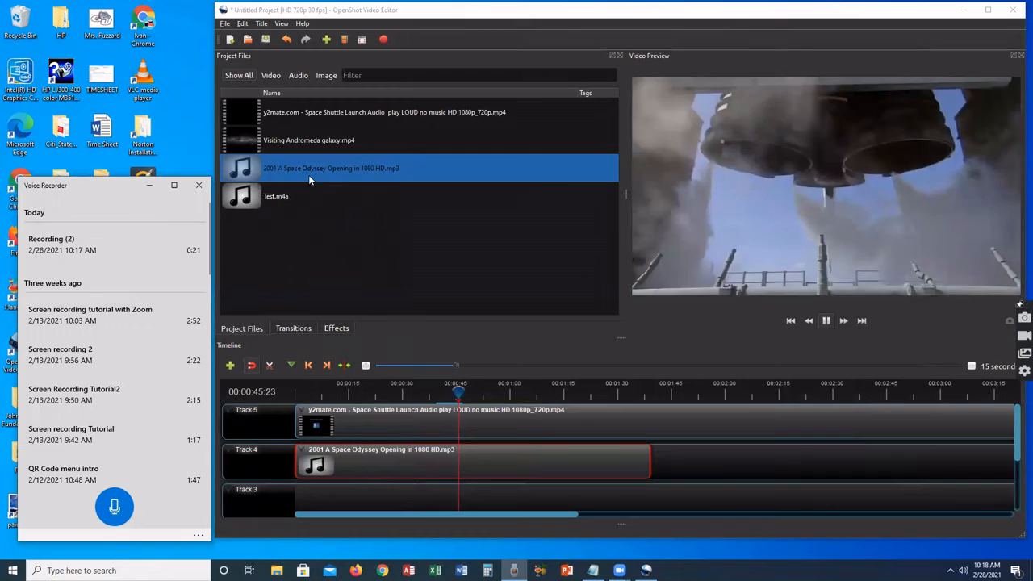
Enlarge the timeline area and place Test.m4a at the very start of Track 3.
click(267, 195)
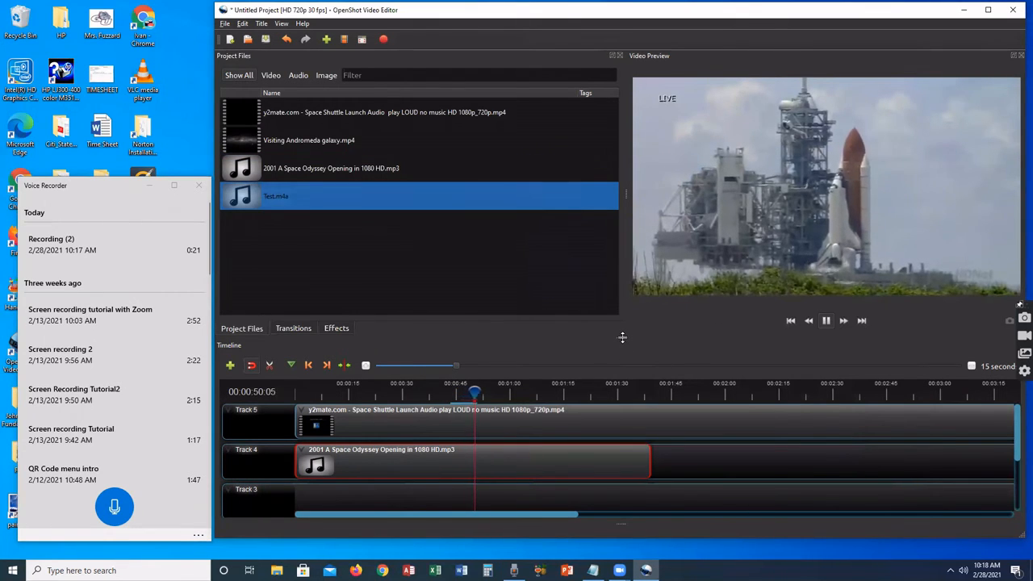
drag(621, 337, 638, 292)
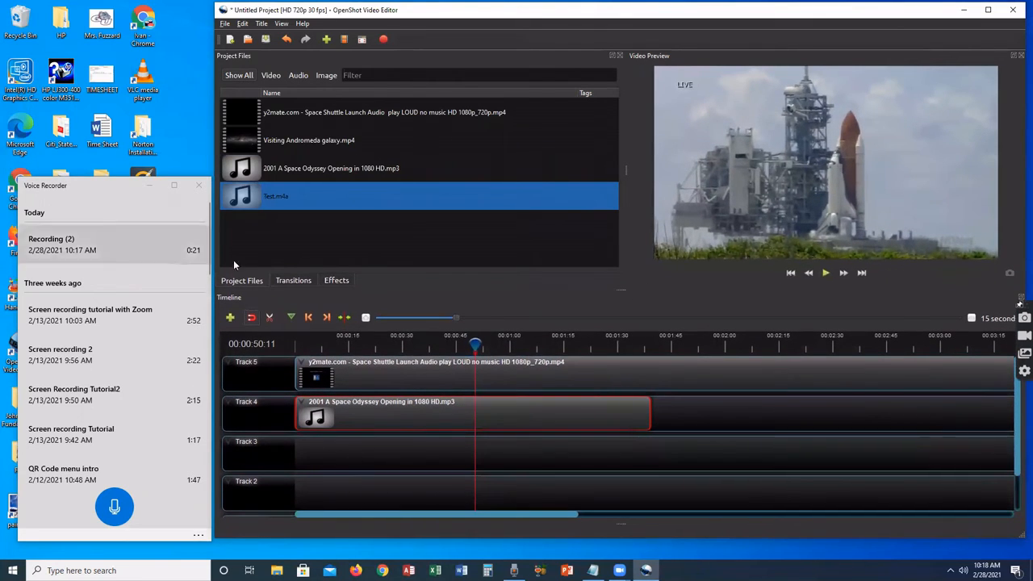
drag(285, 196, 296, 449)
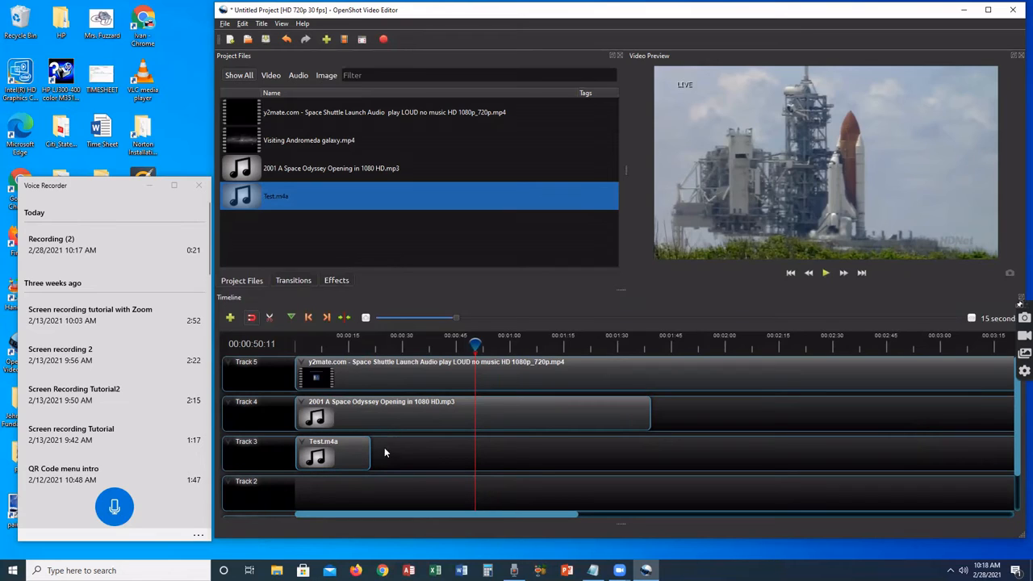
Import the image Golden Lantern Center from the Images folder inside the owner's personal folder on the Desktop.
drag(547, 516, 985, 565)
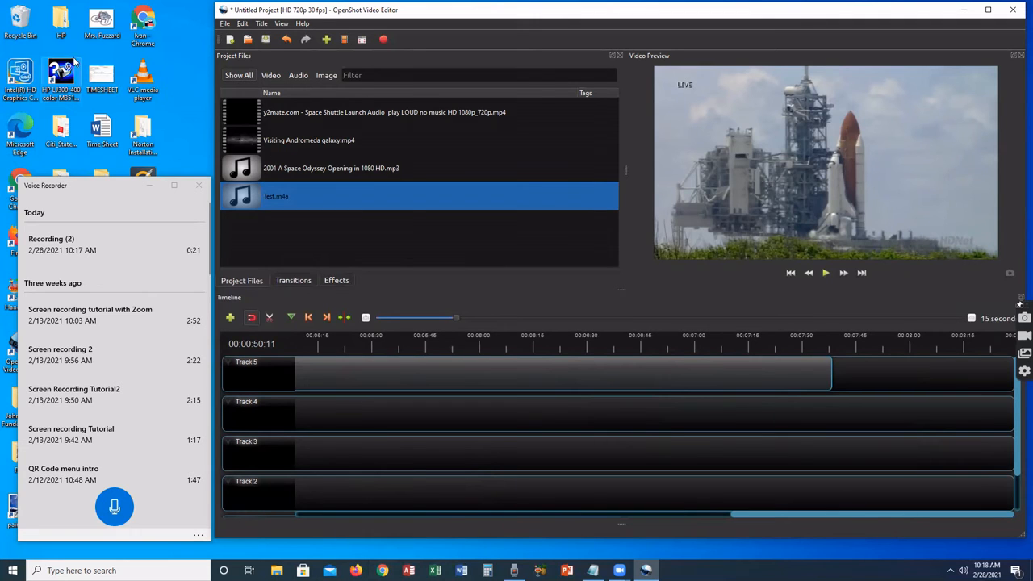
click(326, 39)
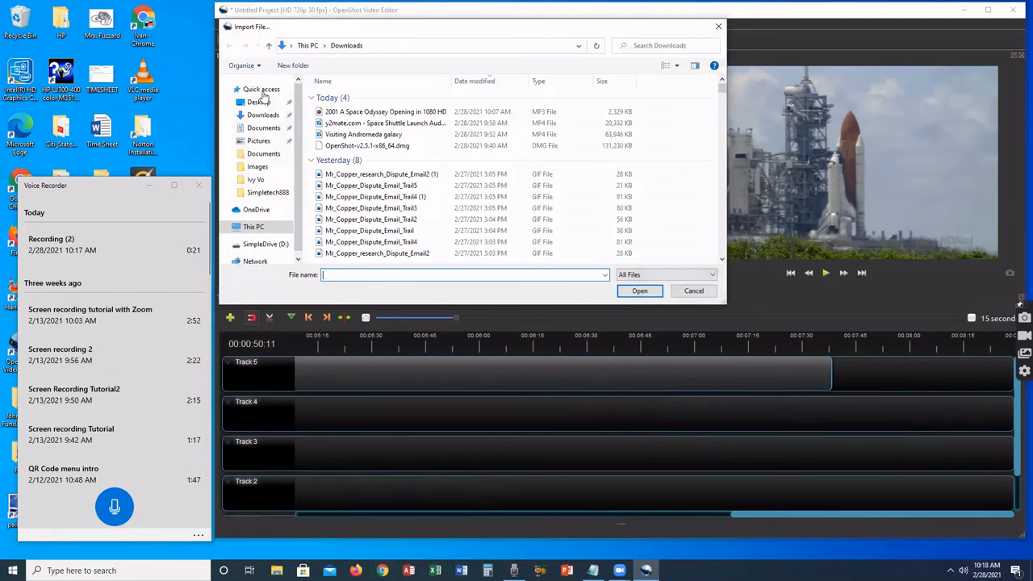
click(259, 141)
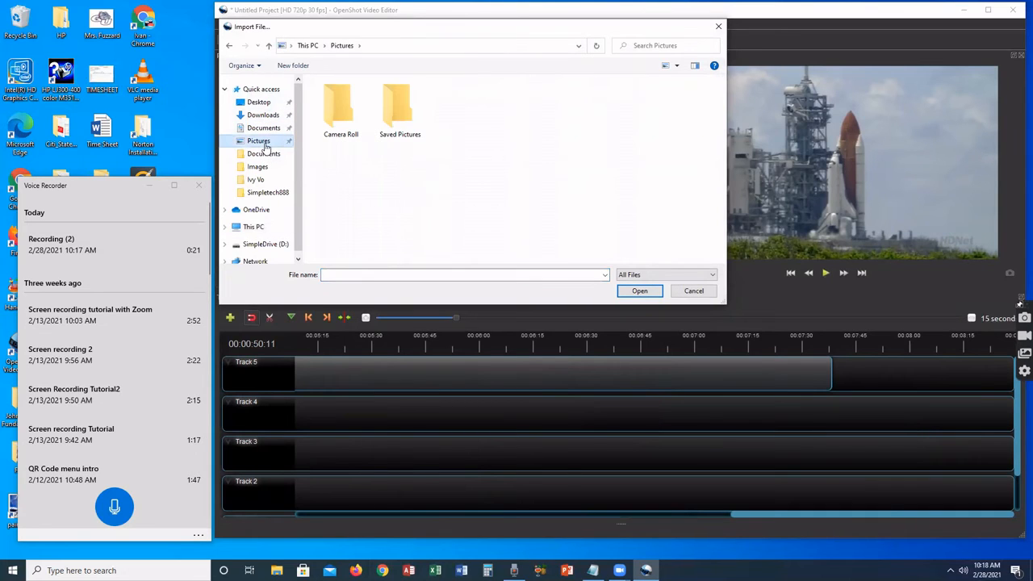
double_click(403, 106)
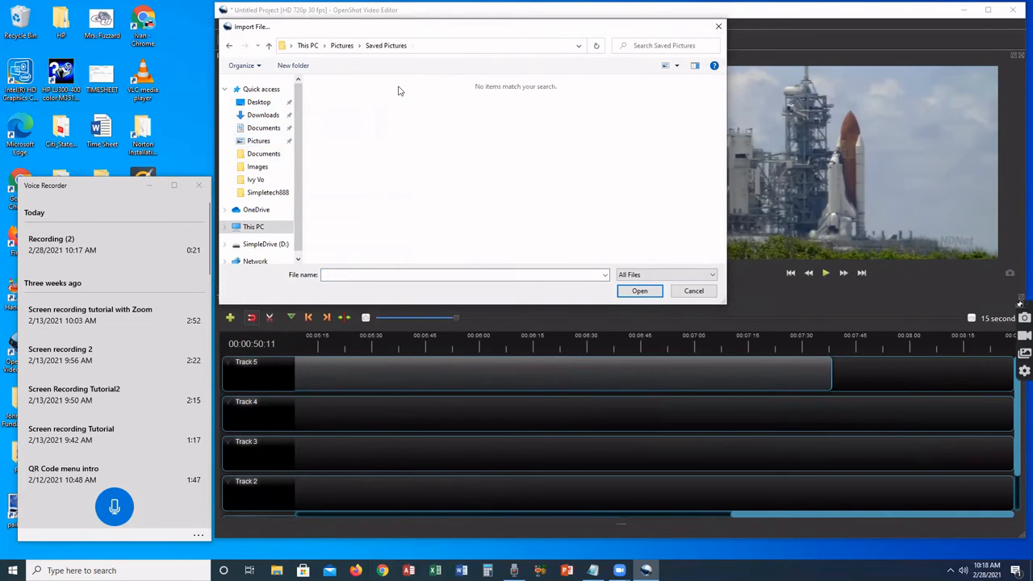
click(270, 46)
click(258, 102)
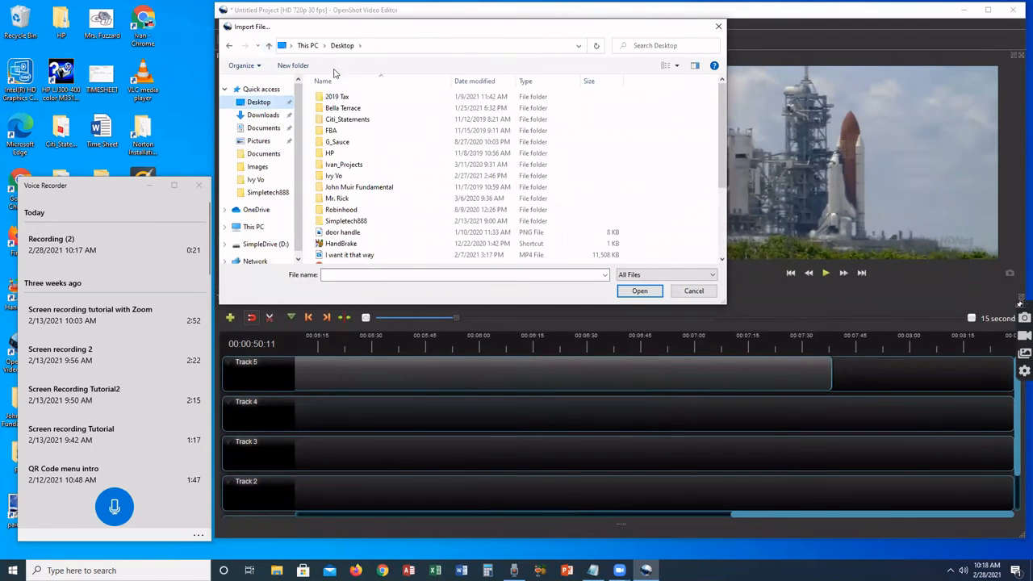
double_click(336, 197)
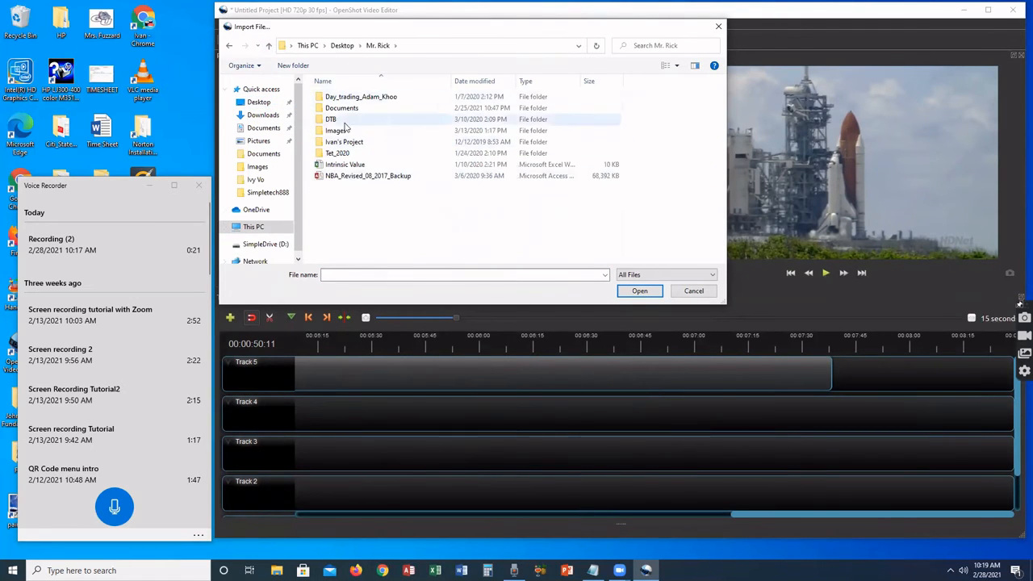
double_click(339, 130)
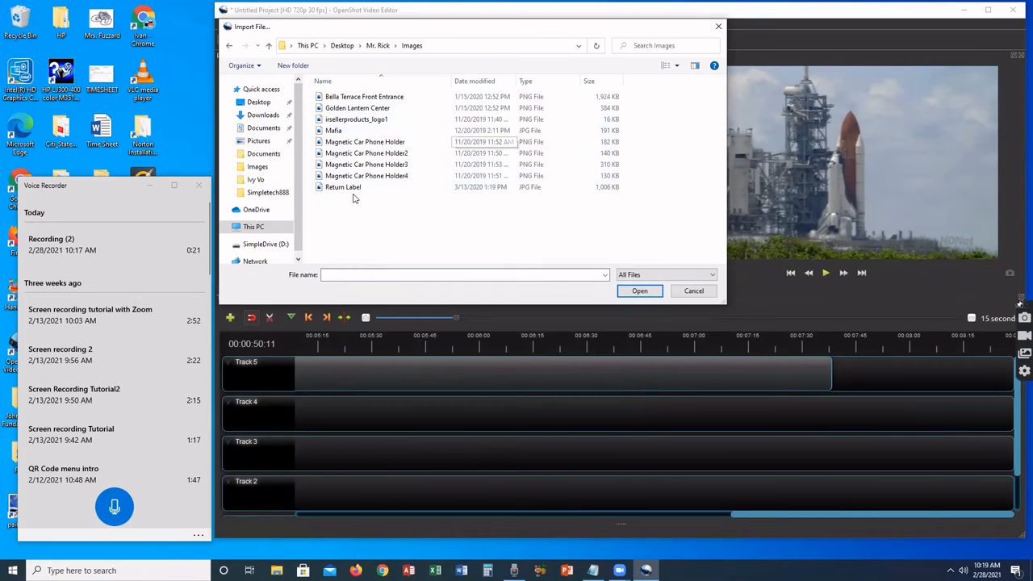
double_click(379, 111)
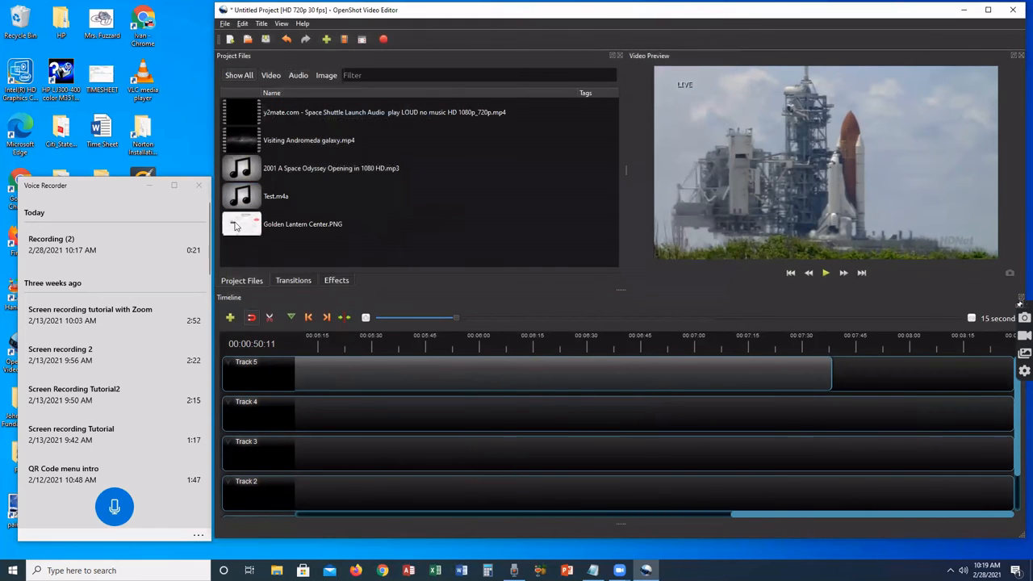
Place Golden Lantern Center.PNG on Track 5 directly after the Andromeda galaxy video and extend its duration to about 00:08:20.
drag(234, 226, 851, 378)
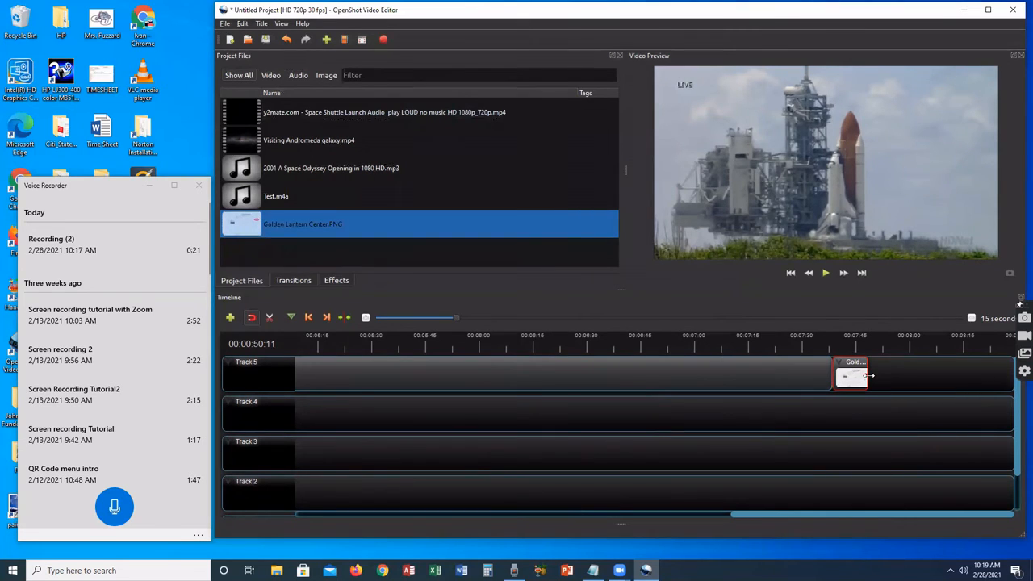
drag(869, 375, 987, 376)
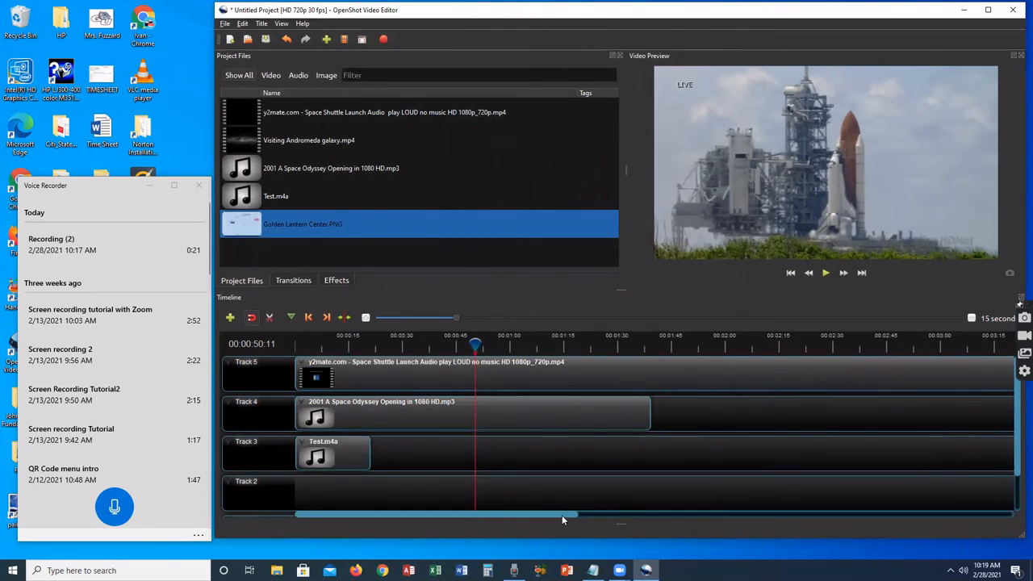
Preview the timeline from the start of the Golden Lantern Center image until 00:07:48:29, and shorten the image clip's end slightly.
drag(562, 516, 584, 516)
drag(423, 345, 1001, 344)
drag(561, 519, 855, 513)
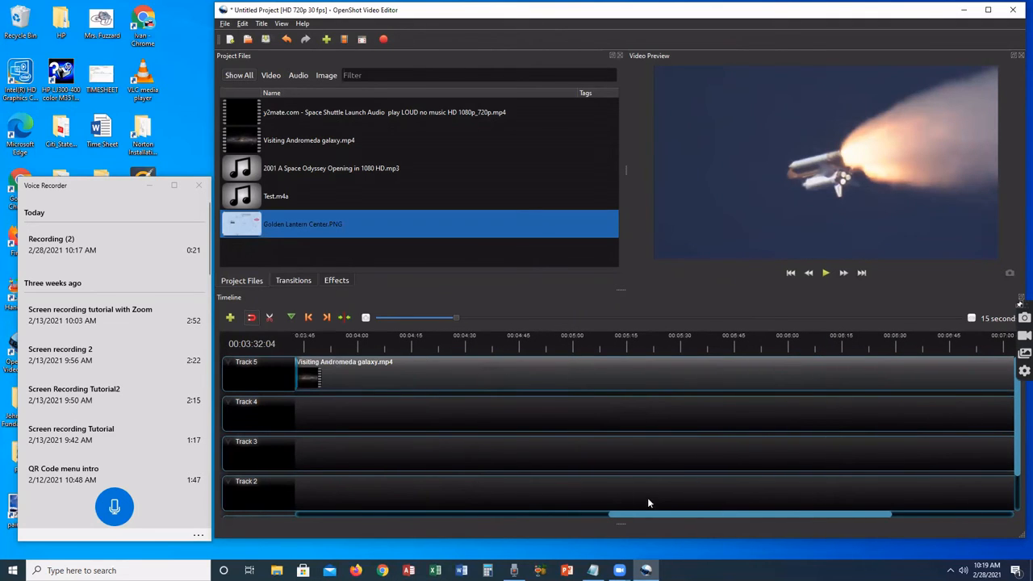
drag(651, 515, 604, 514)
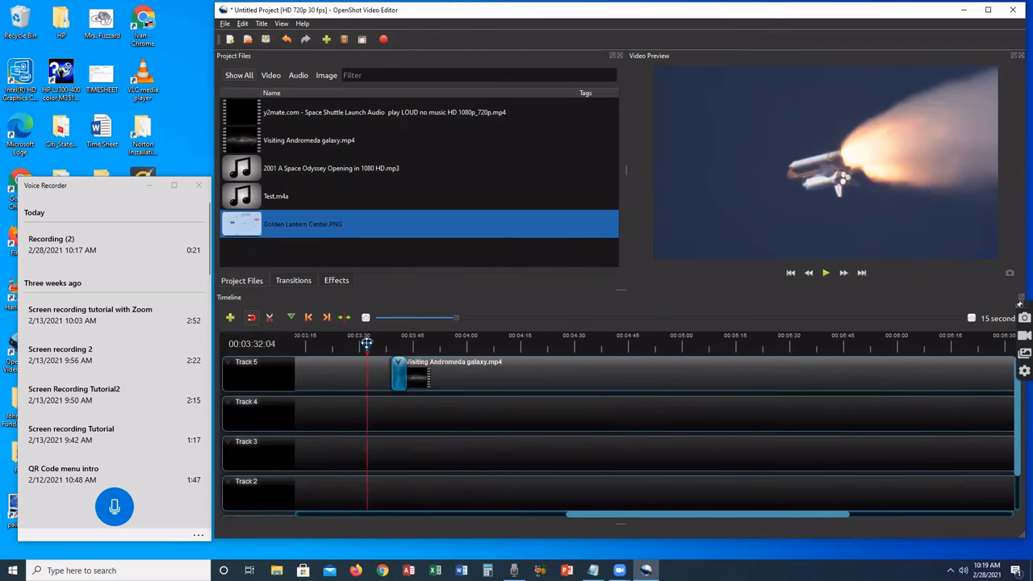
drag(367, 344, 1015, 347)
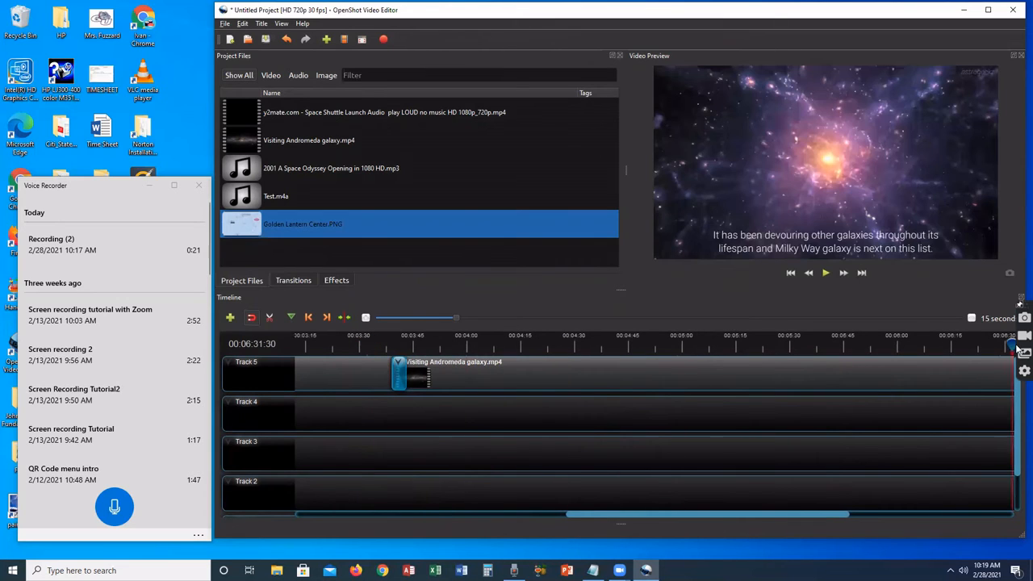
drag(637, 517, 795, 511)
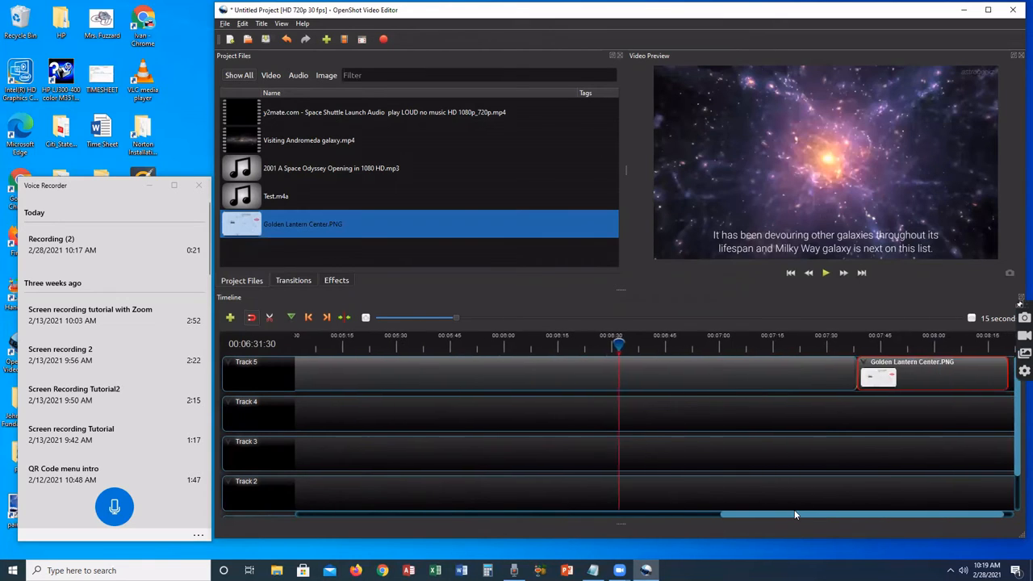
drag(619, 345, 857, 345)
click(829, 274)
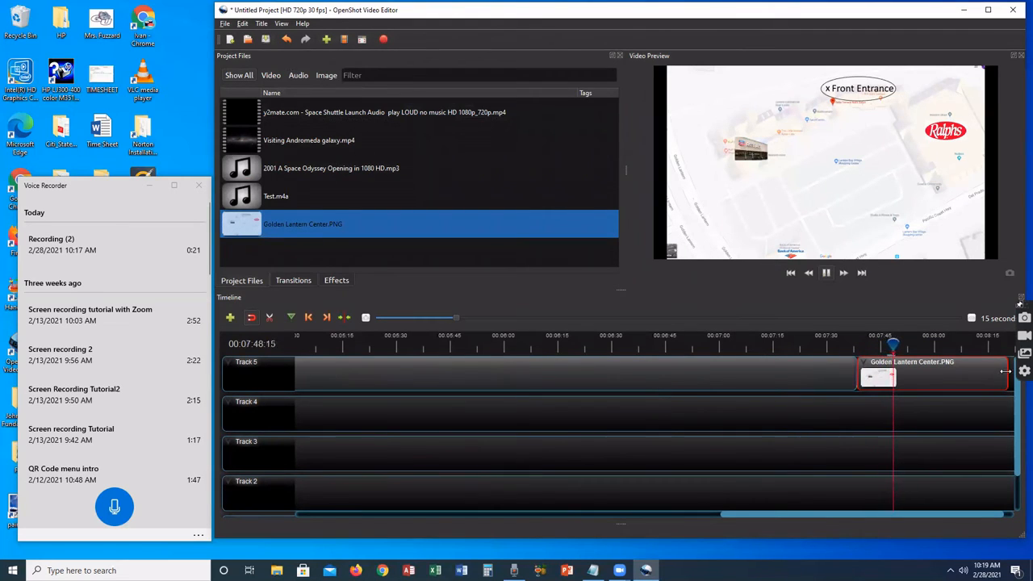
mouse_move(1006, 373)
mouse_down()
mouse_move(950, 374)
mouse_move(1003, 373)
mouse_up()
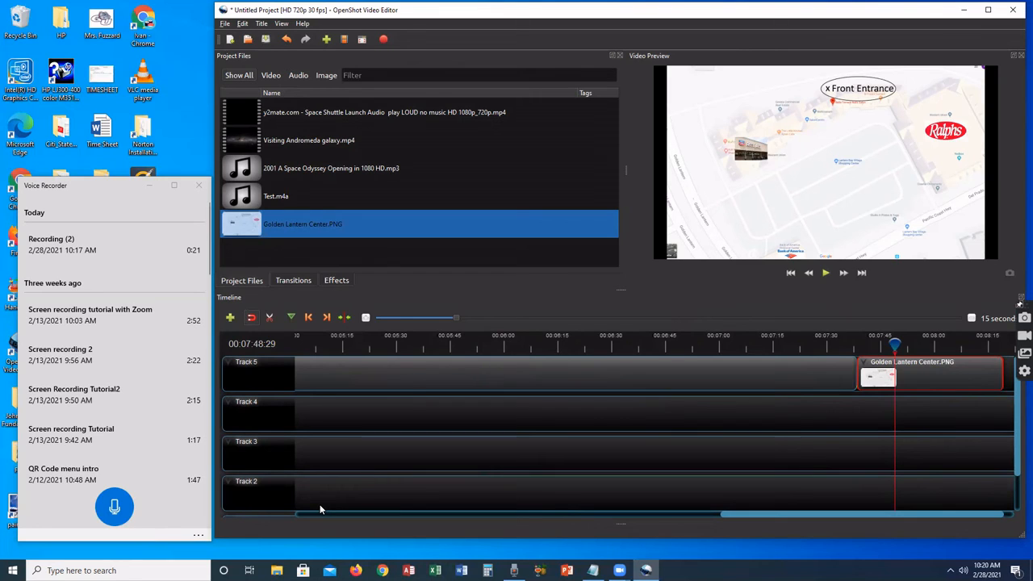
Set up the video export with the file name Tesy and the Desktop as its folder, and review the available video profiles.
click(386, 42)
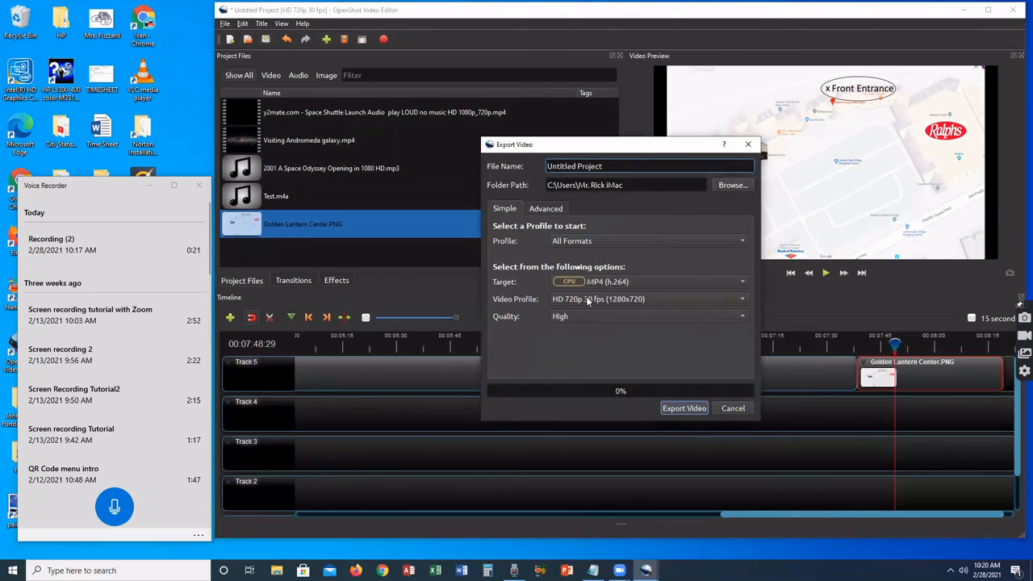
drag(615, 164, 406, 164)
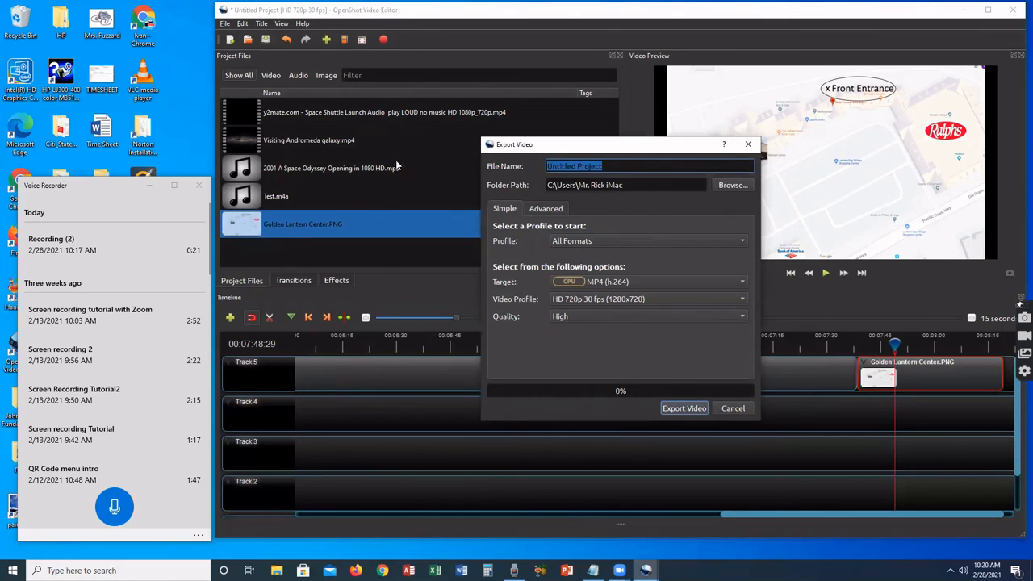
text(Tesy)
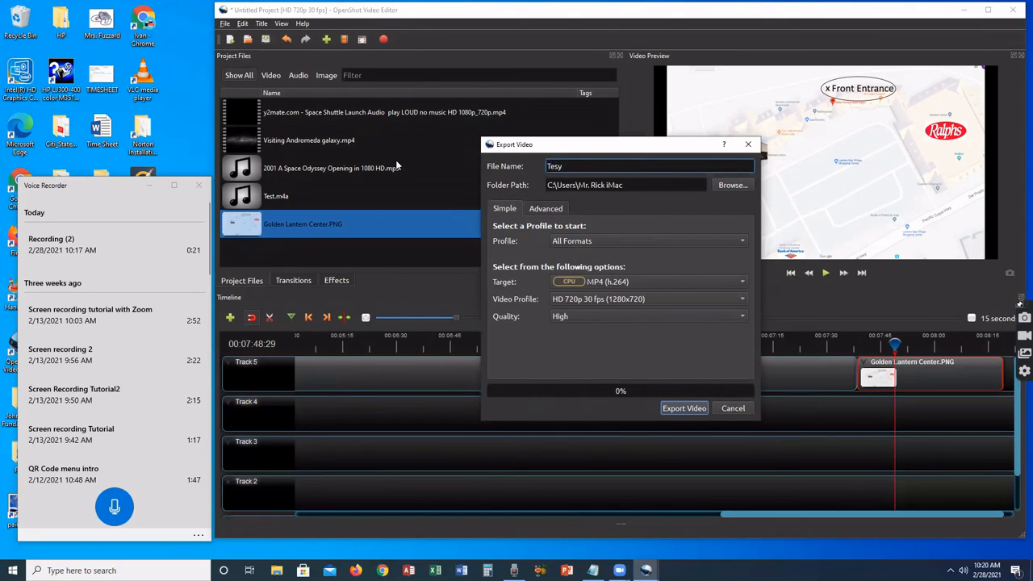
click(741, 189)
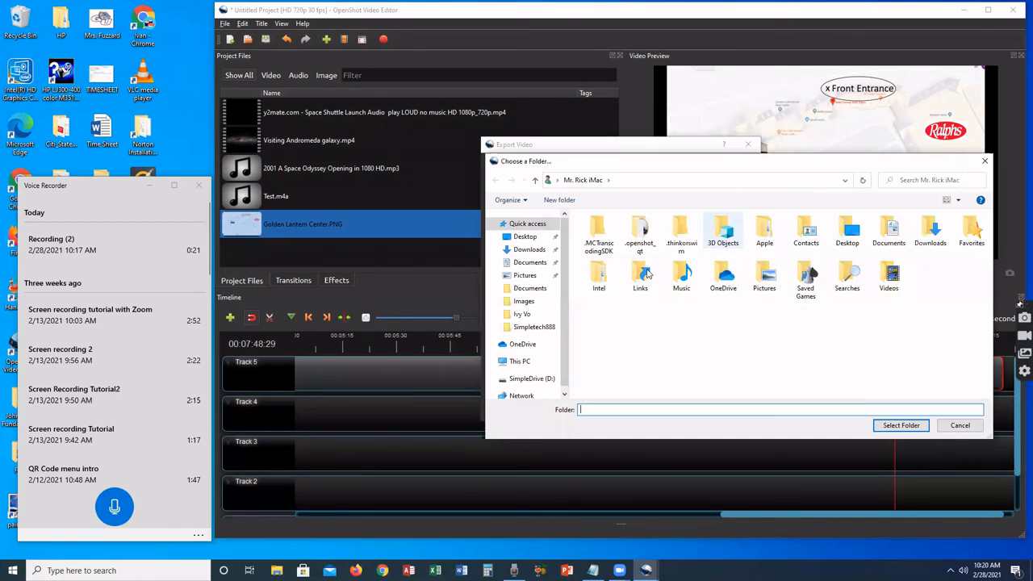
click(526, 236)
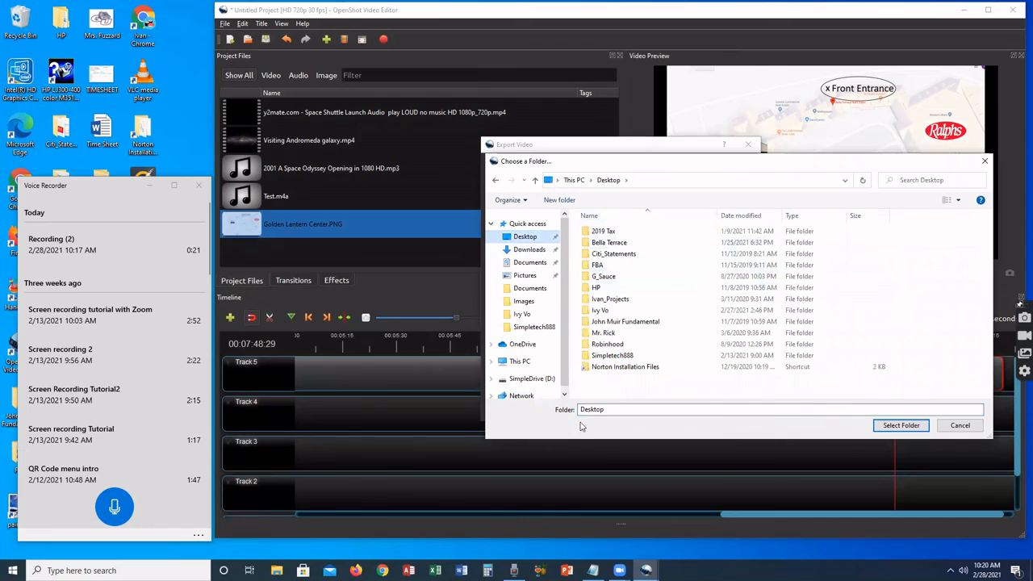
click(888, 430)
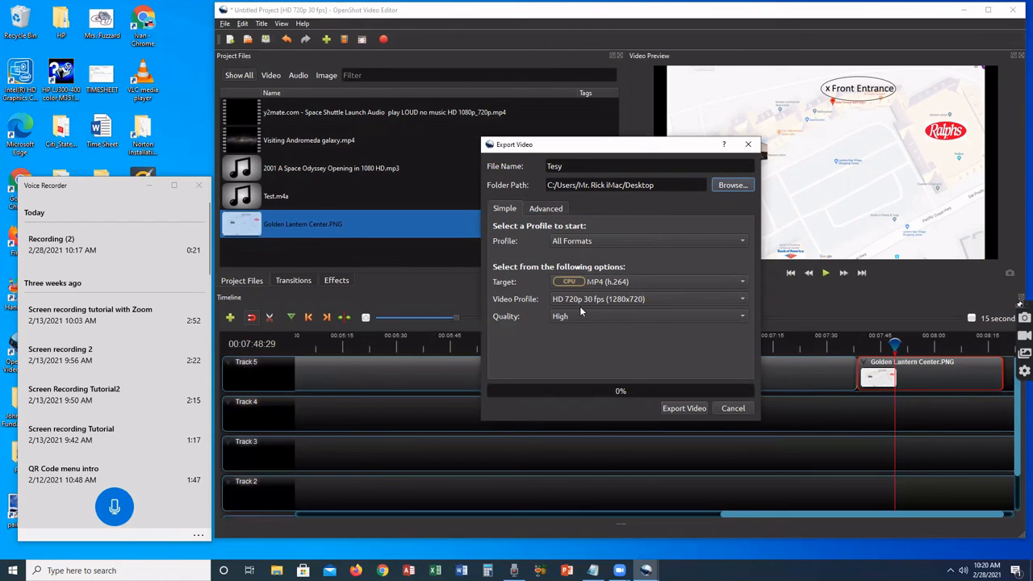
click(739, 303)
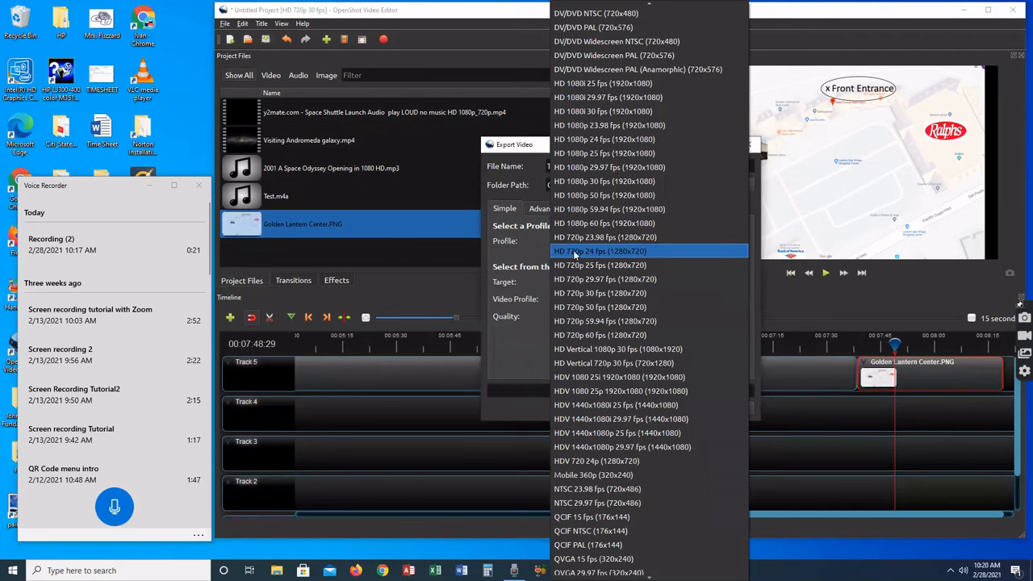
click(817, 529)
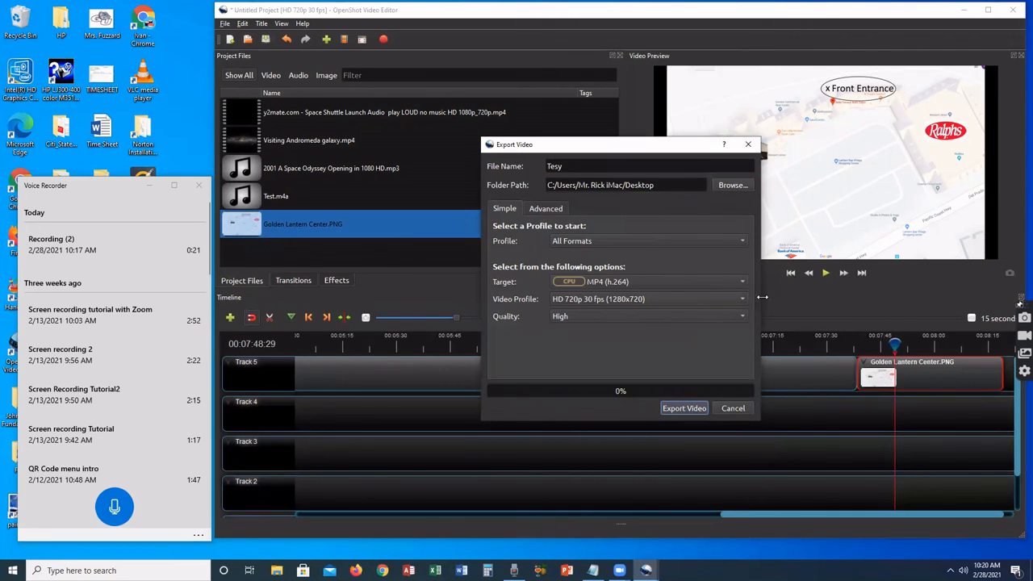